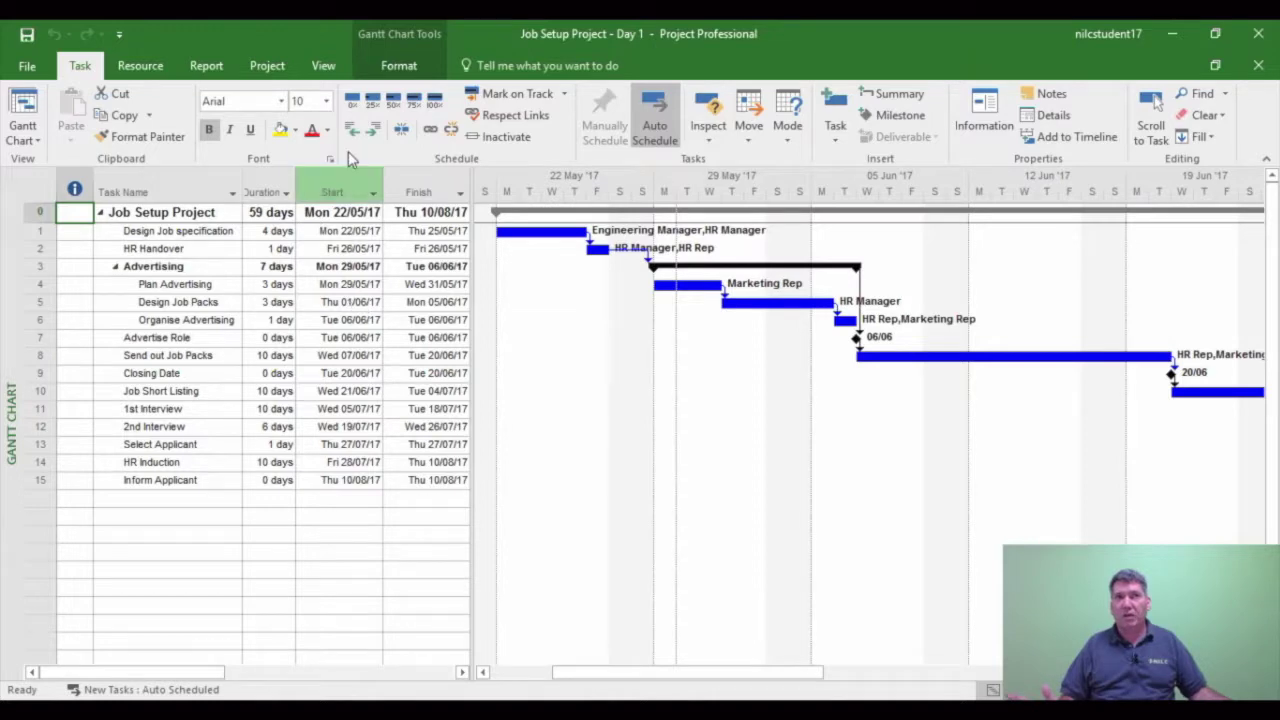
- Review the project's costs in the Cost table, including its Baseline and Variance columns, and return to the Entry table
click(335, 72)
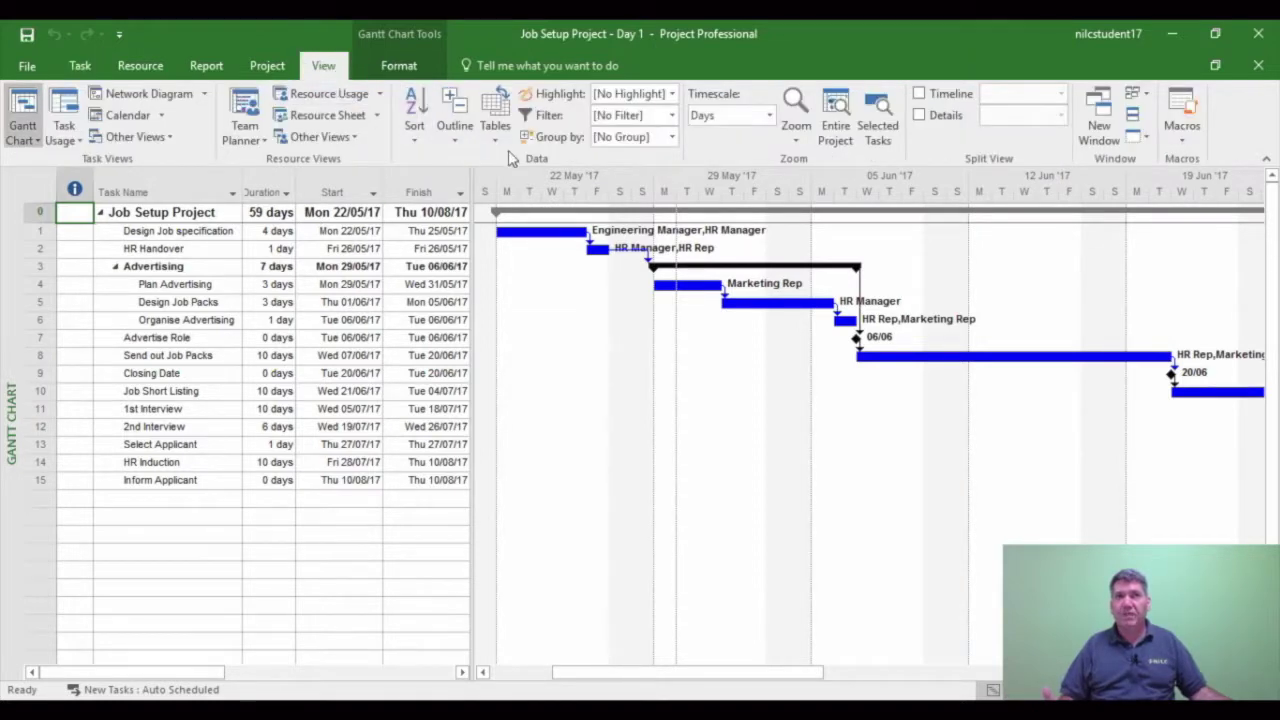
click(494, 112)
click(514, 181)
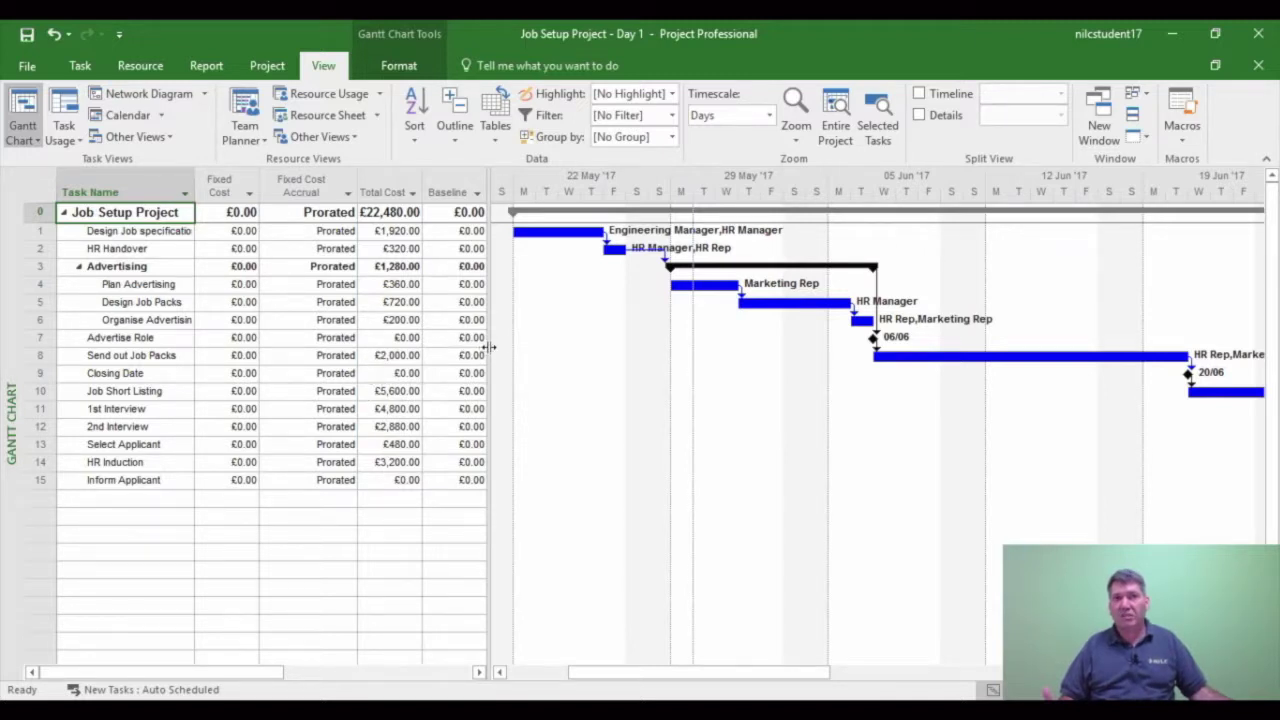
drag(490, 347, 591, 348)
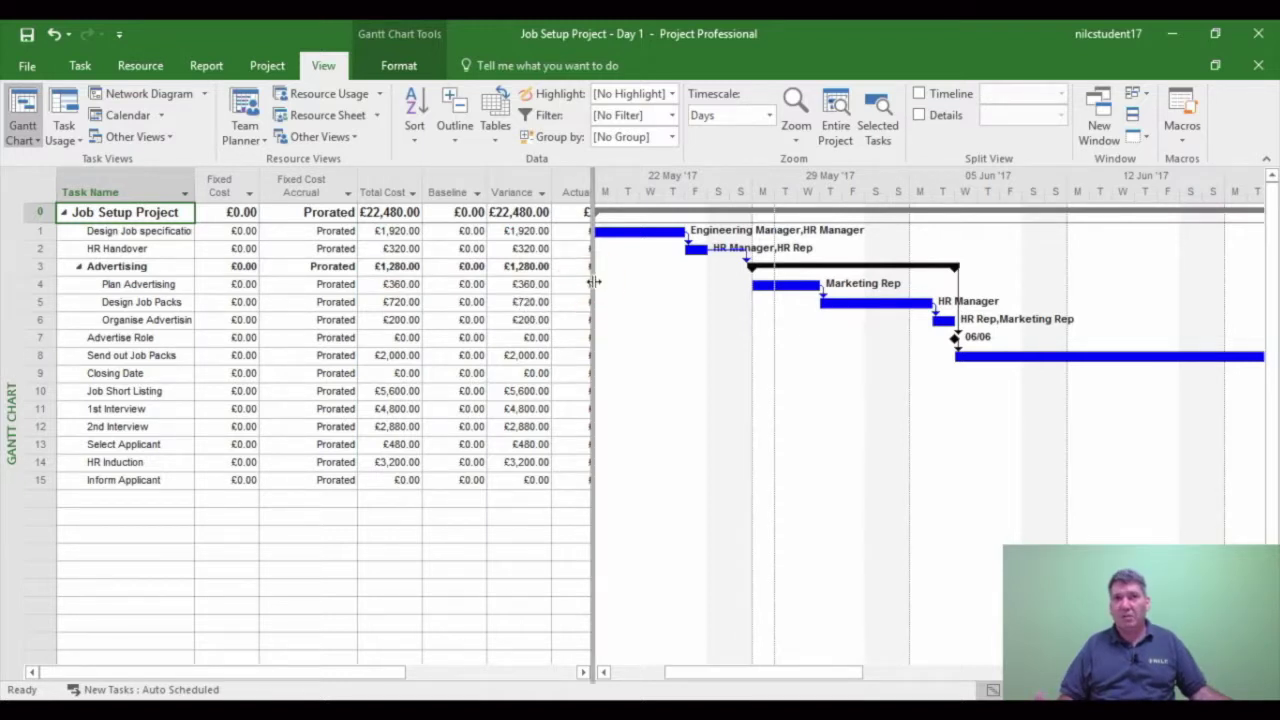
drag(592, 283, 490, 284)
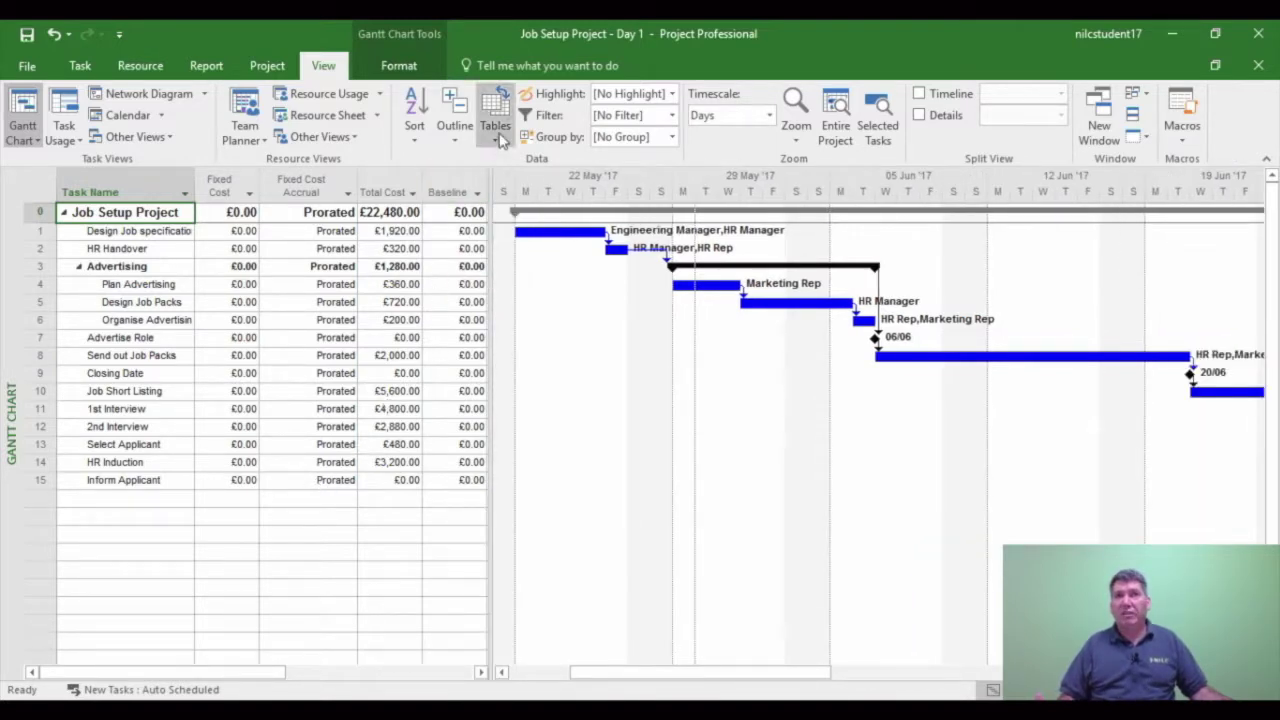
click(495, 140)
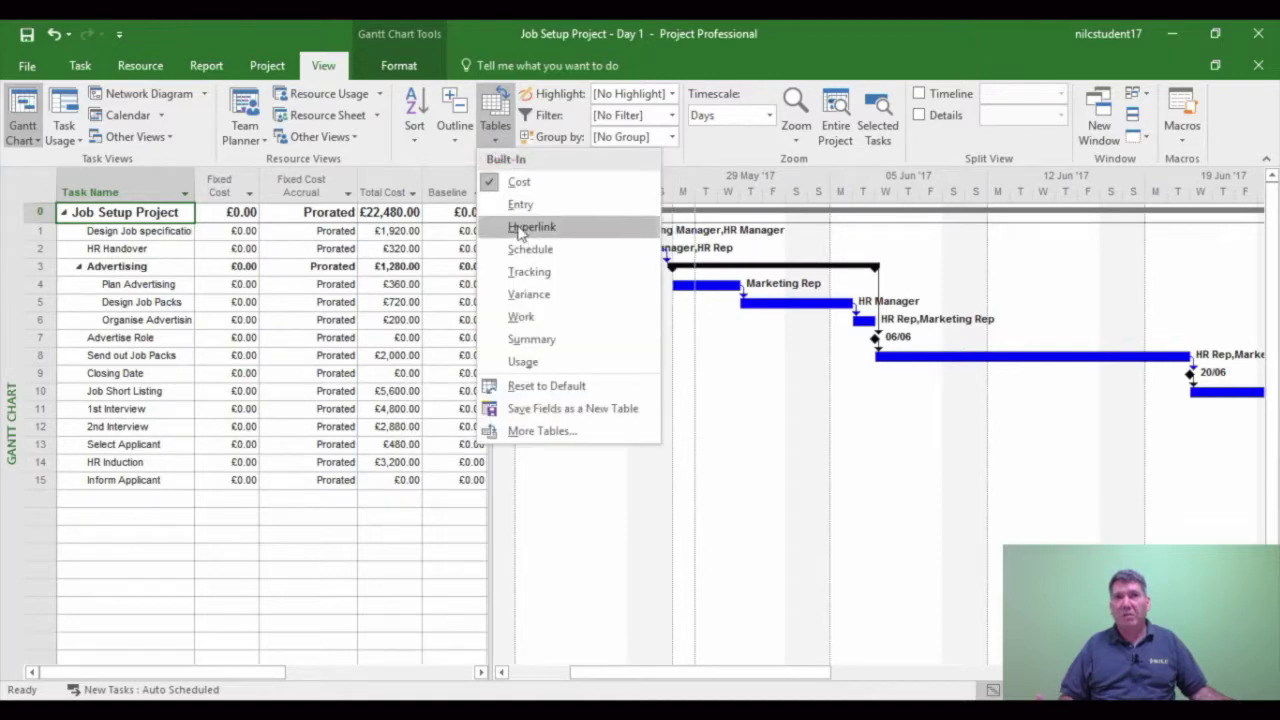
click(518, 201)
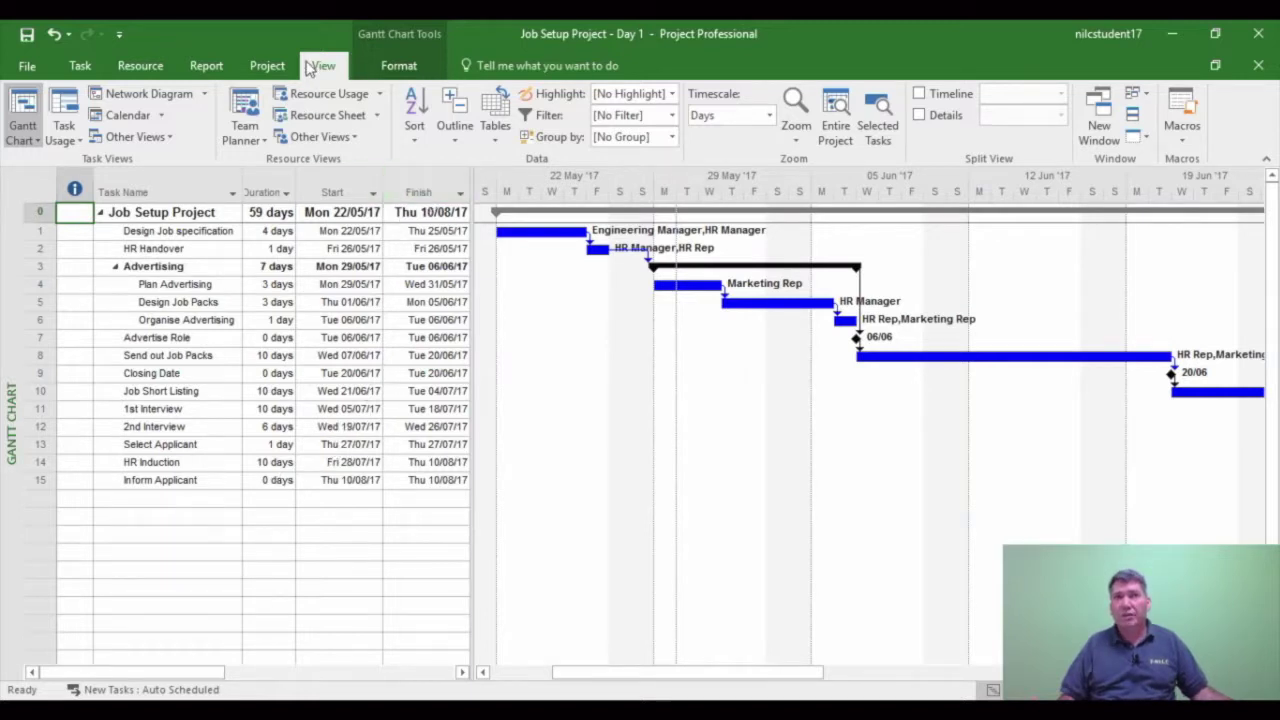
- Check the Baseline Start and Baseline Finish columns against Start and Finish in the Variance table, and return to the Entry table
click(495, 128)
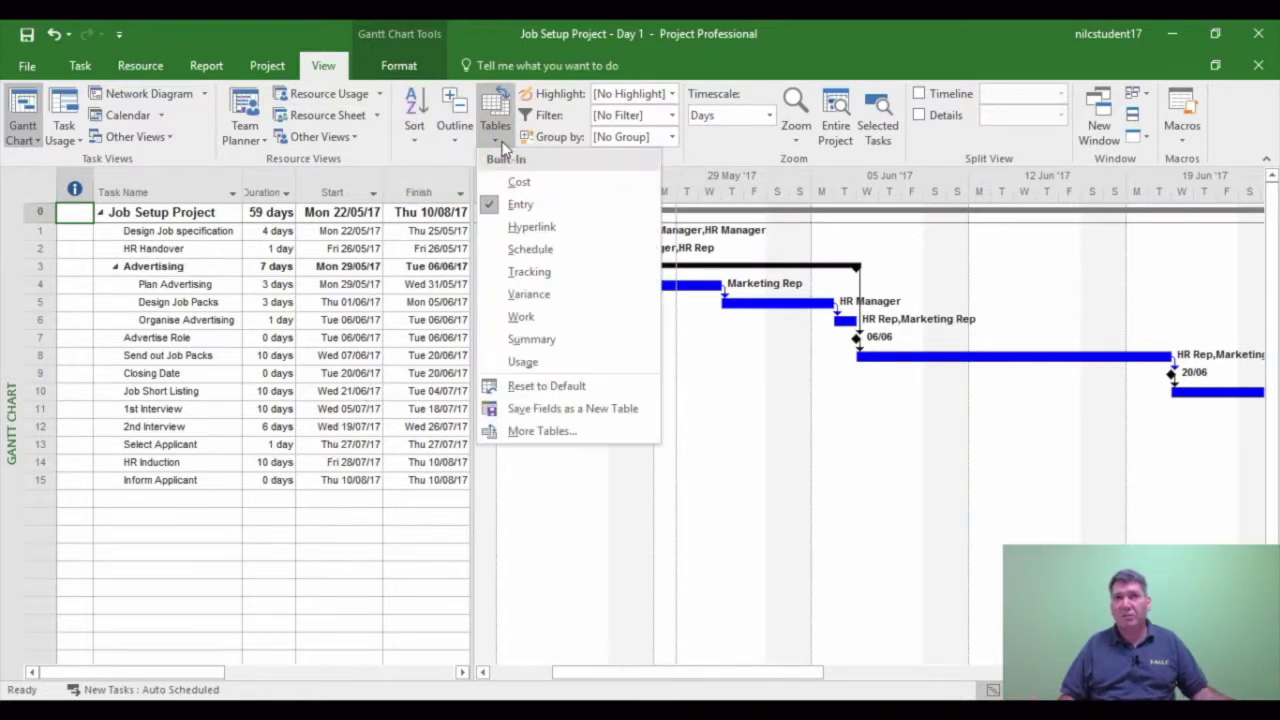
click(518, 295)
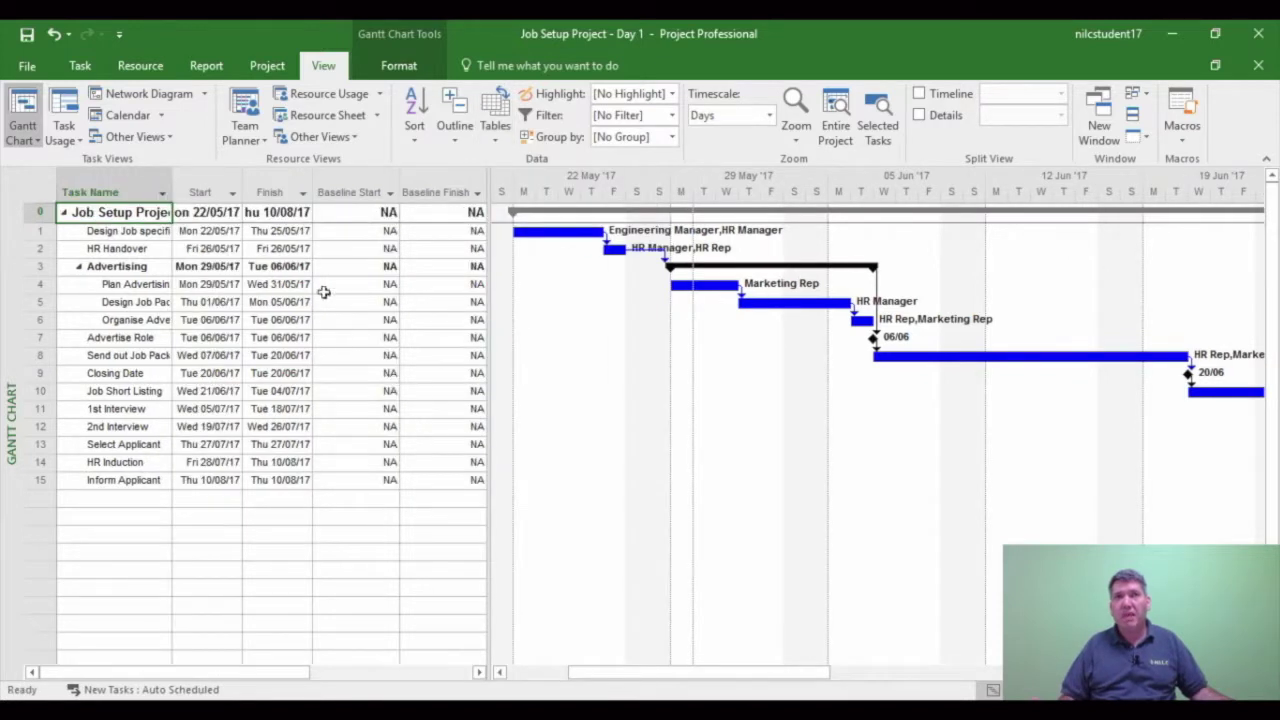
click(360, 190)
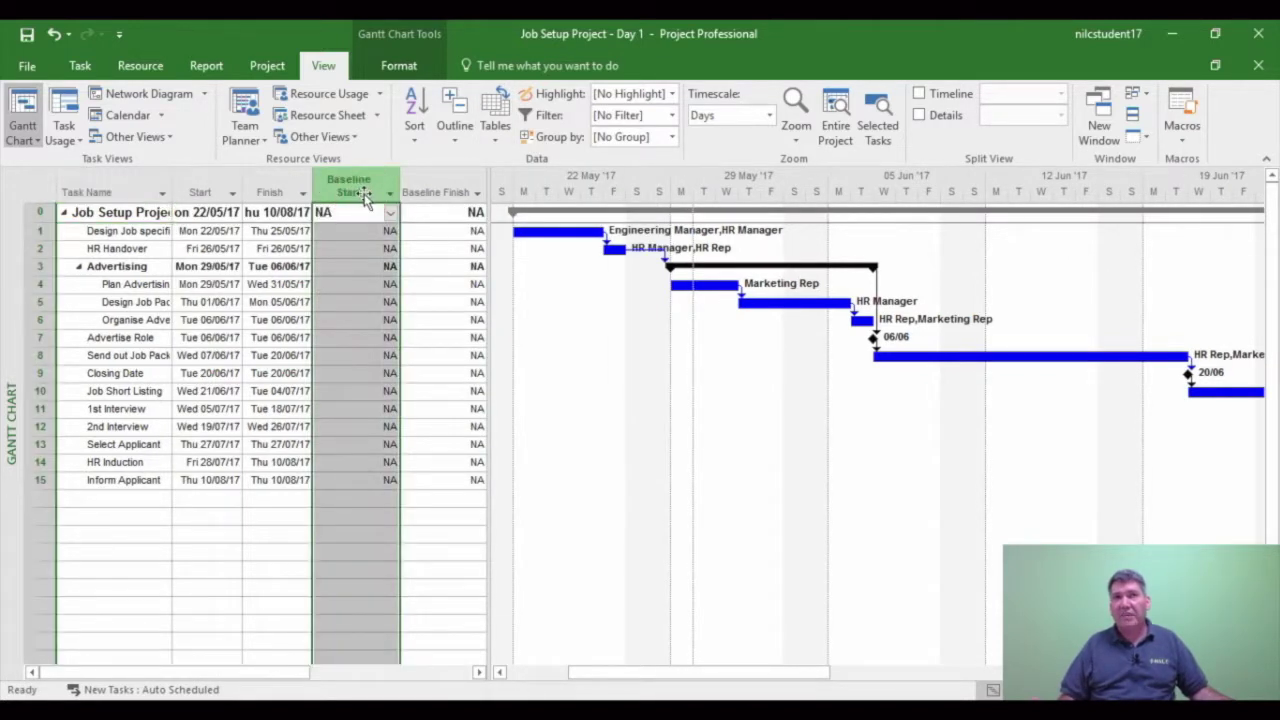
click(437, 187)
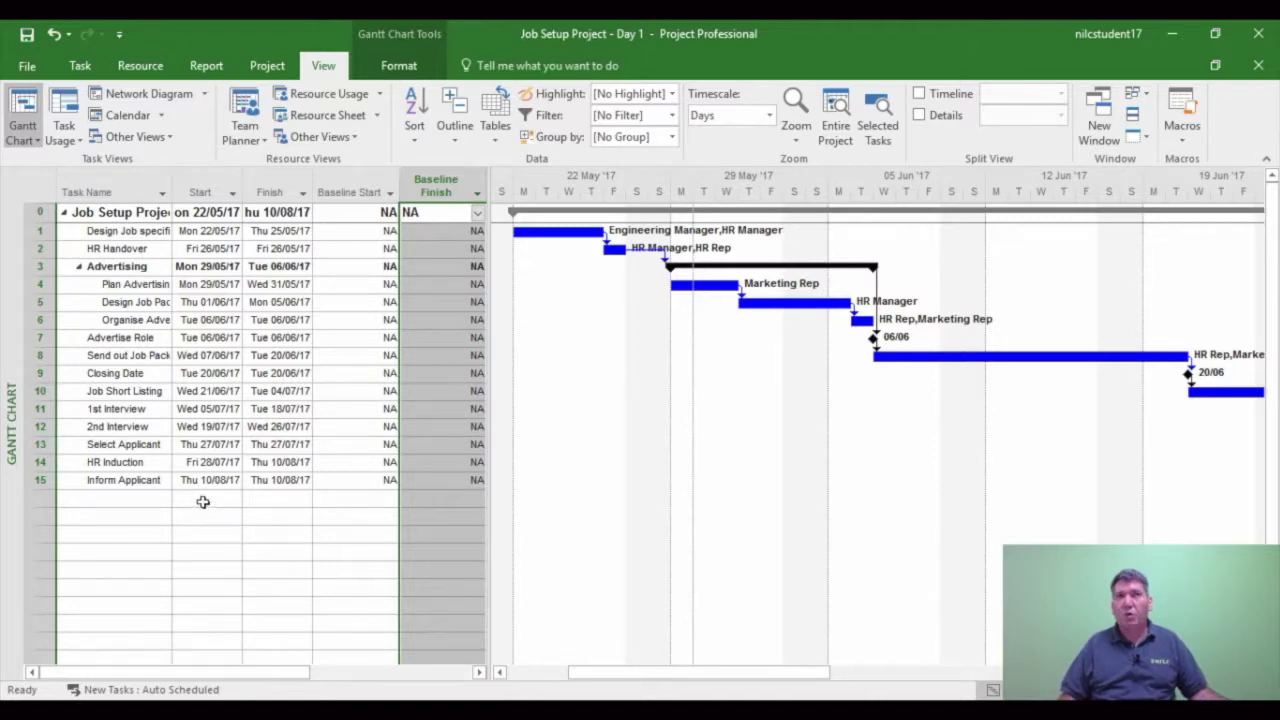
click(142, 500)
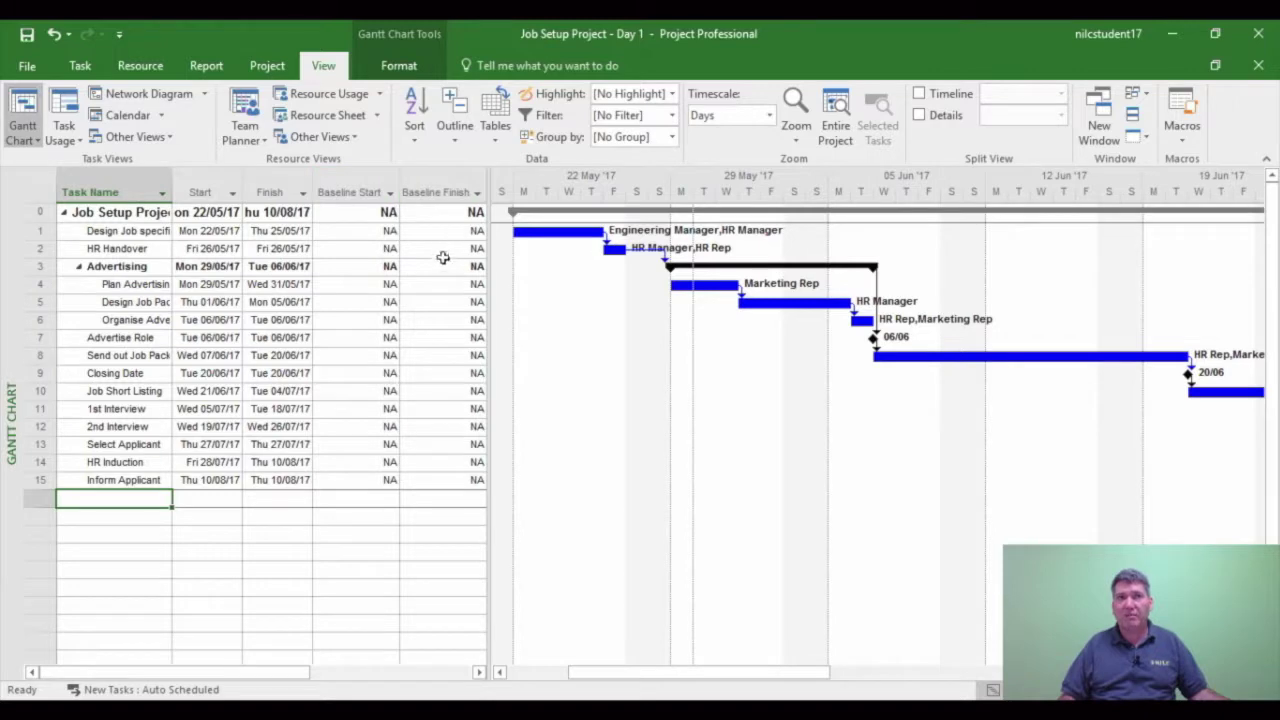
click(200, 190)
drag(200, 190, 255, 190)
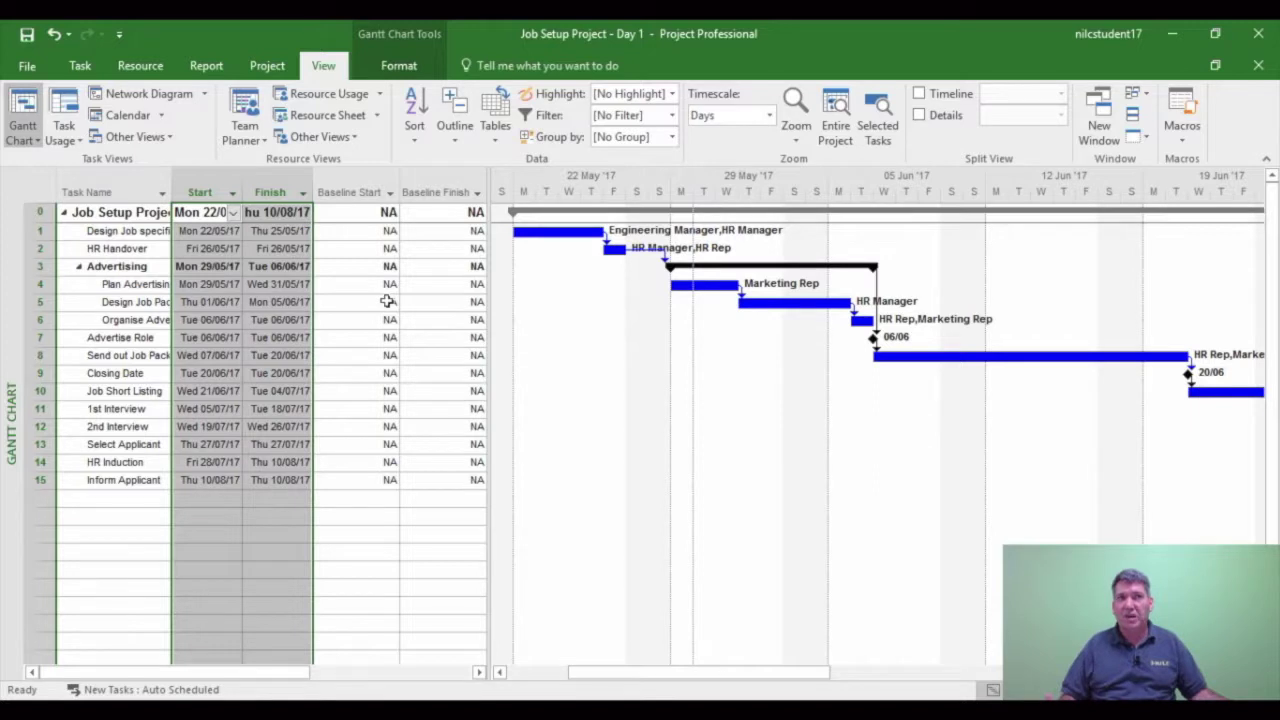
click(120, 497)
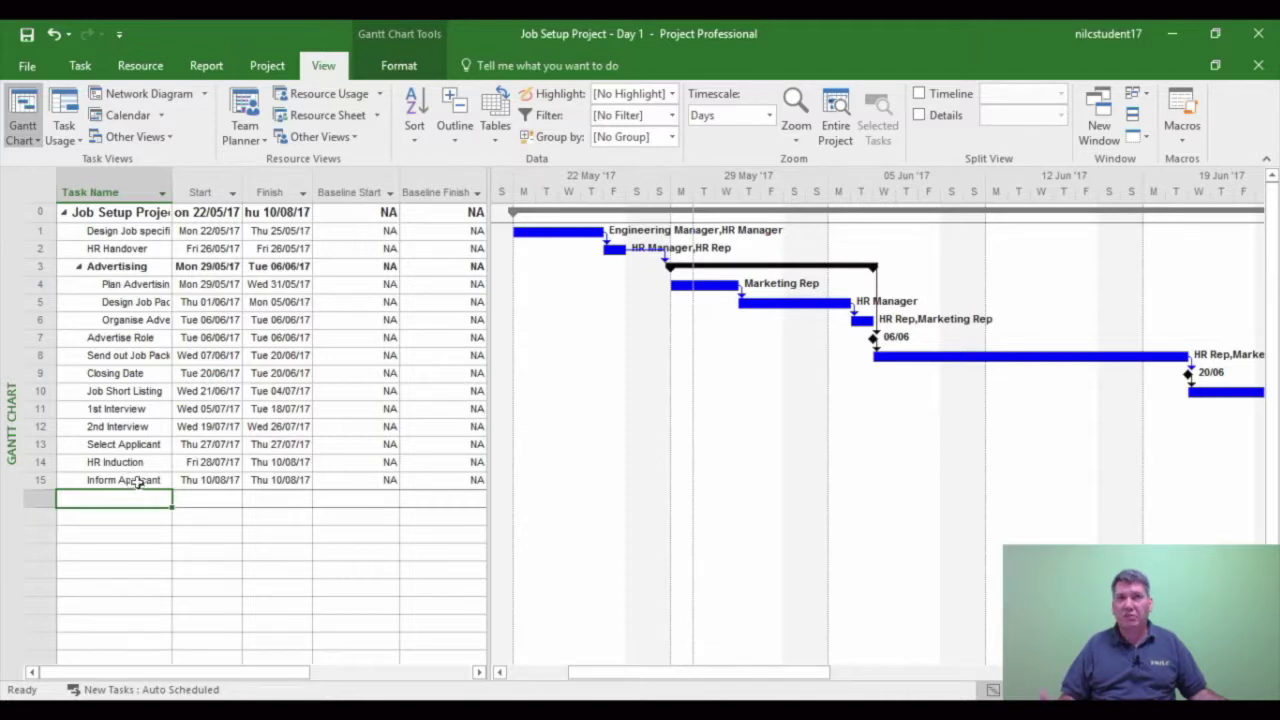
click(497, 138)
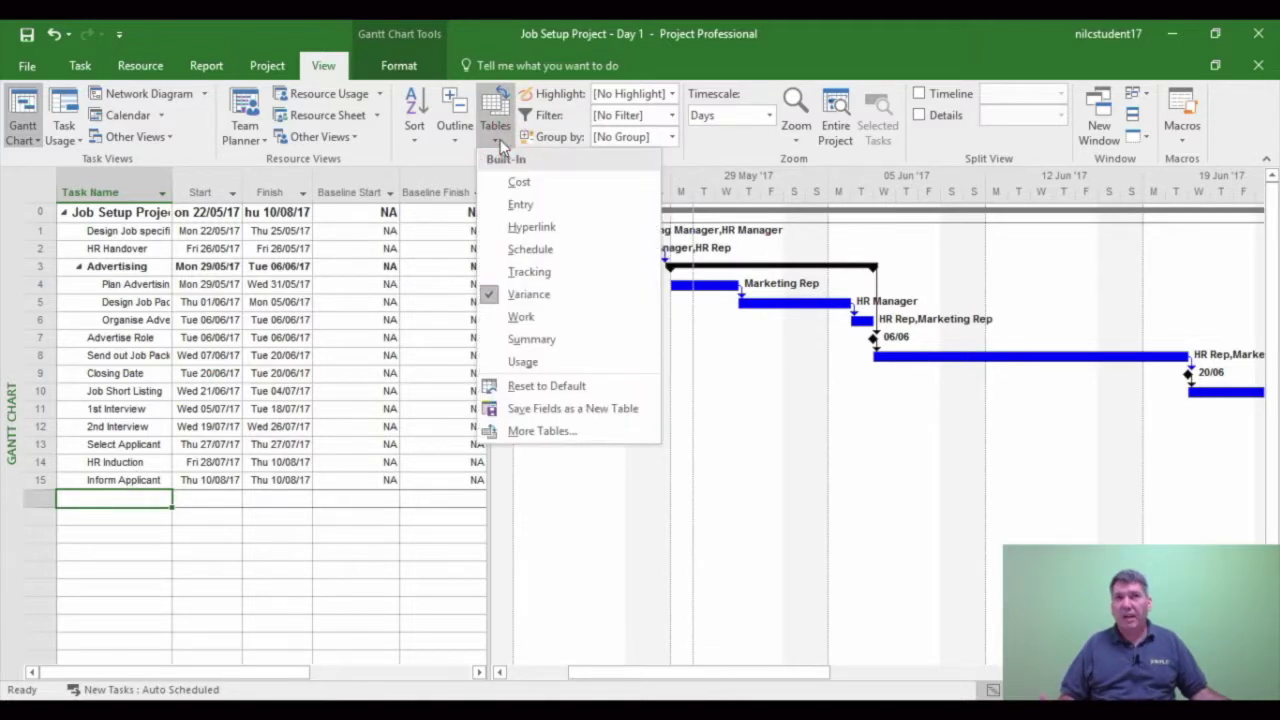
click(520, 205)
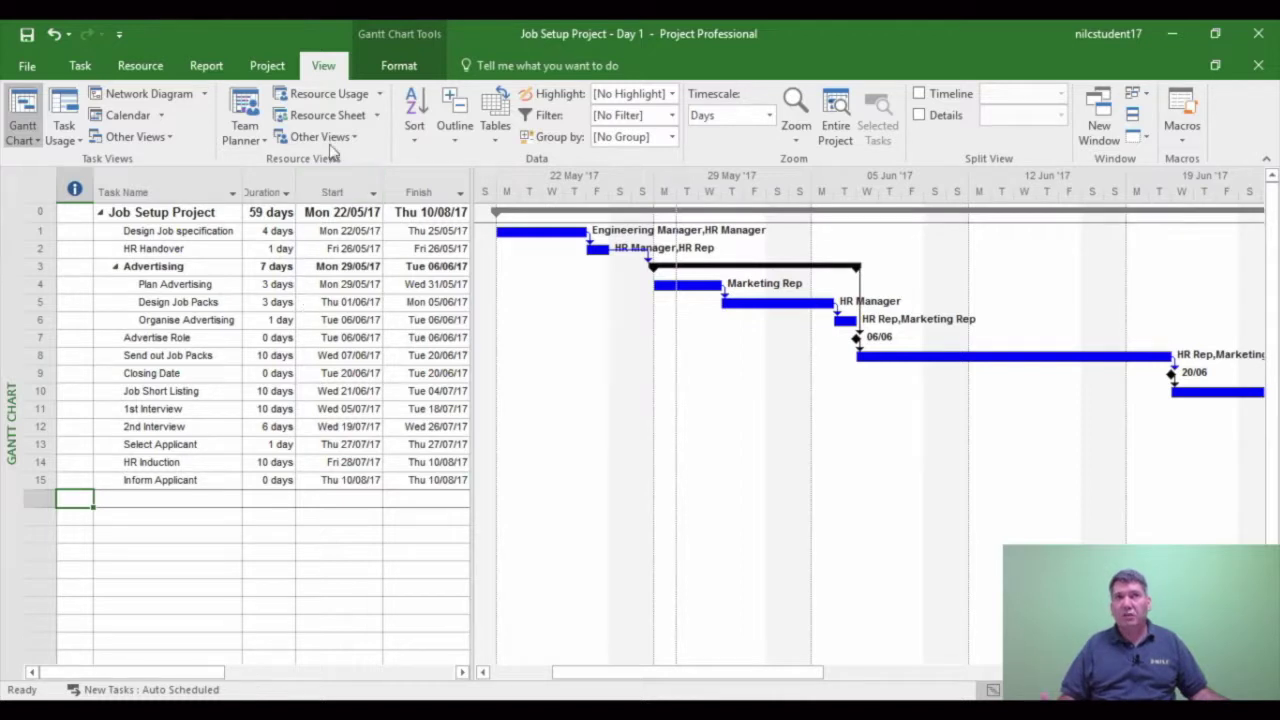
- Set the default Baseline for the entire project
click(268, 66)
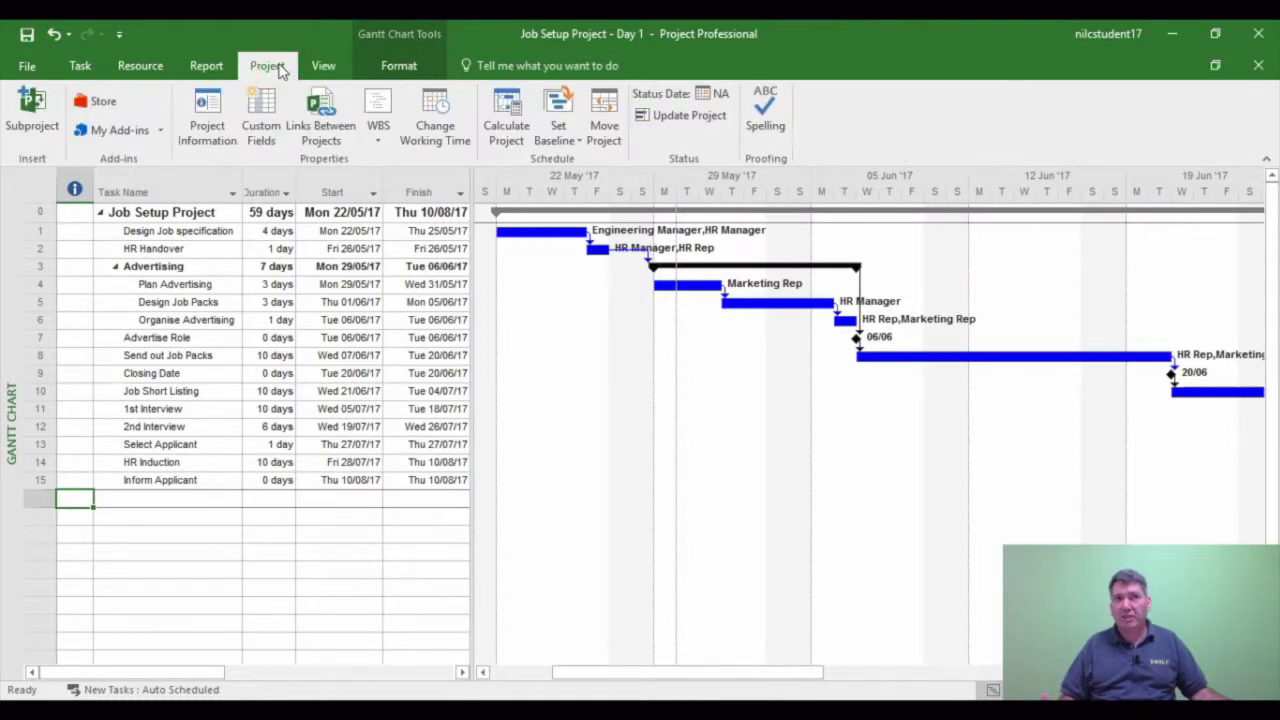
click(576, 141)
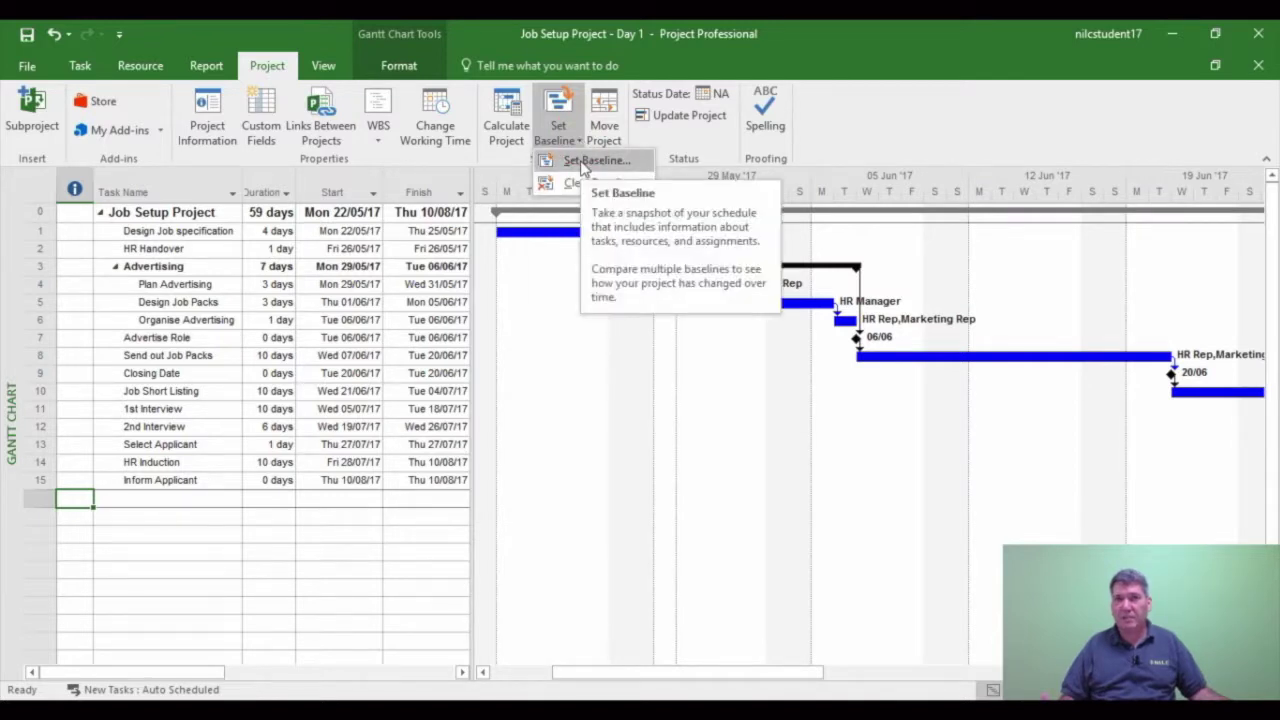
click(582, 163)
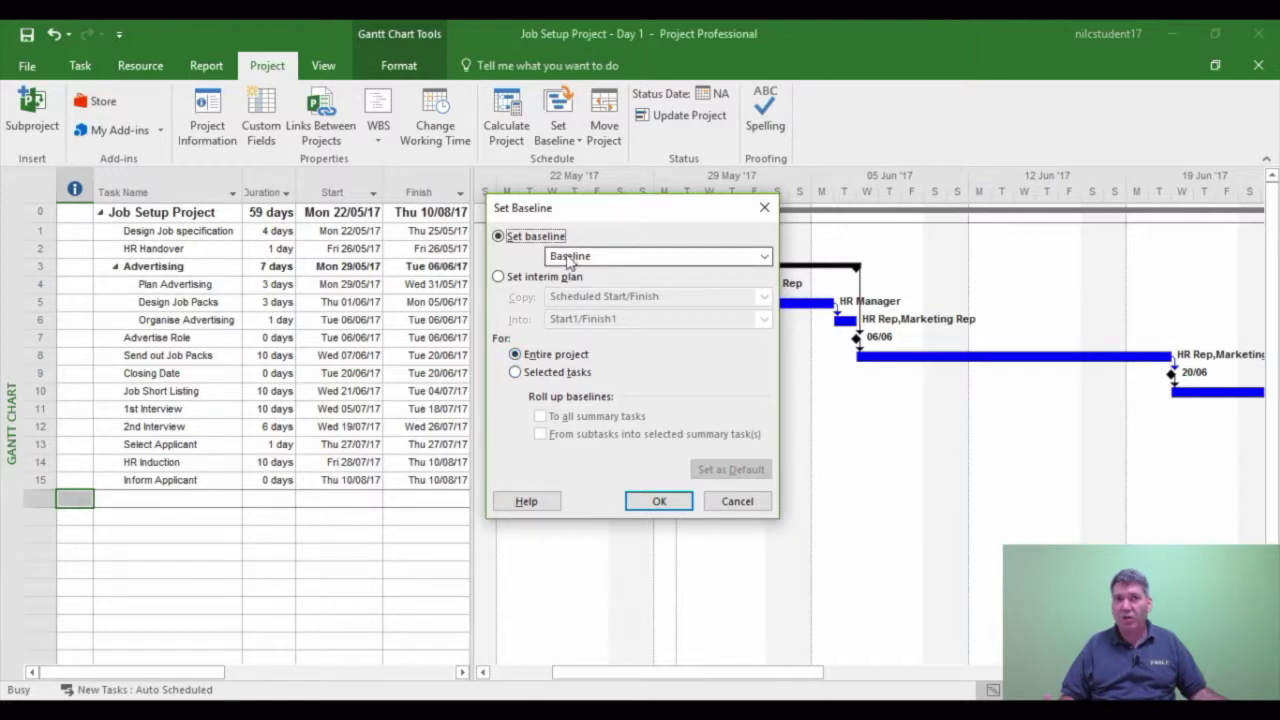
click(658, 500)
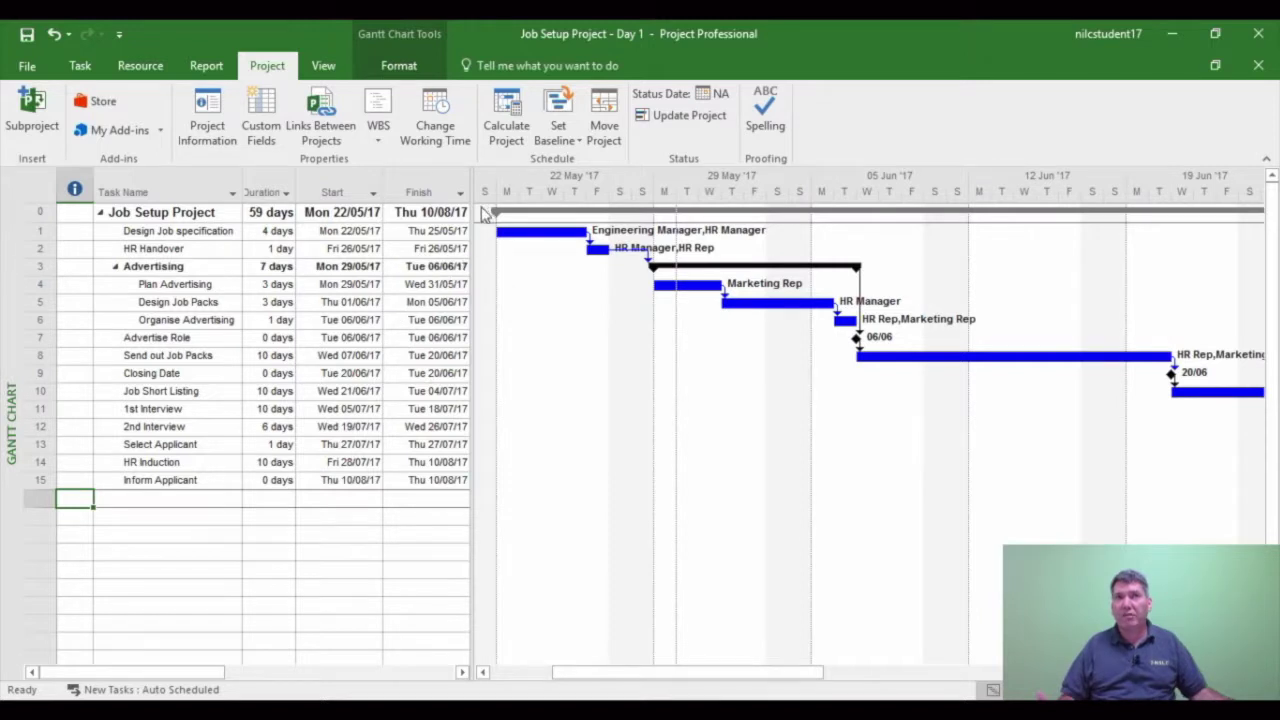
- Examine the baseline dates and the Start and Finish variance columns in the Variance table, widening the table area to reach them
click(330, 68)
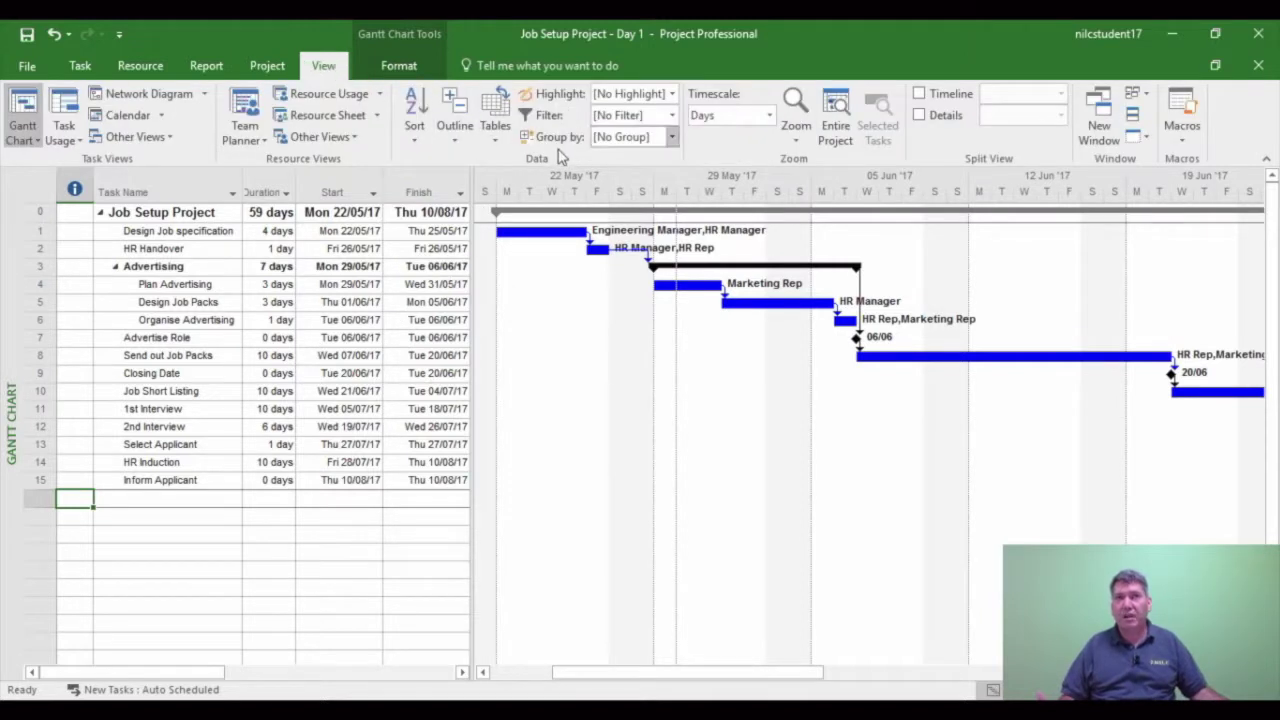
click(498, 142)
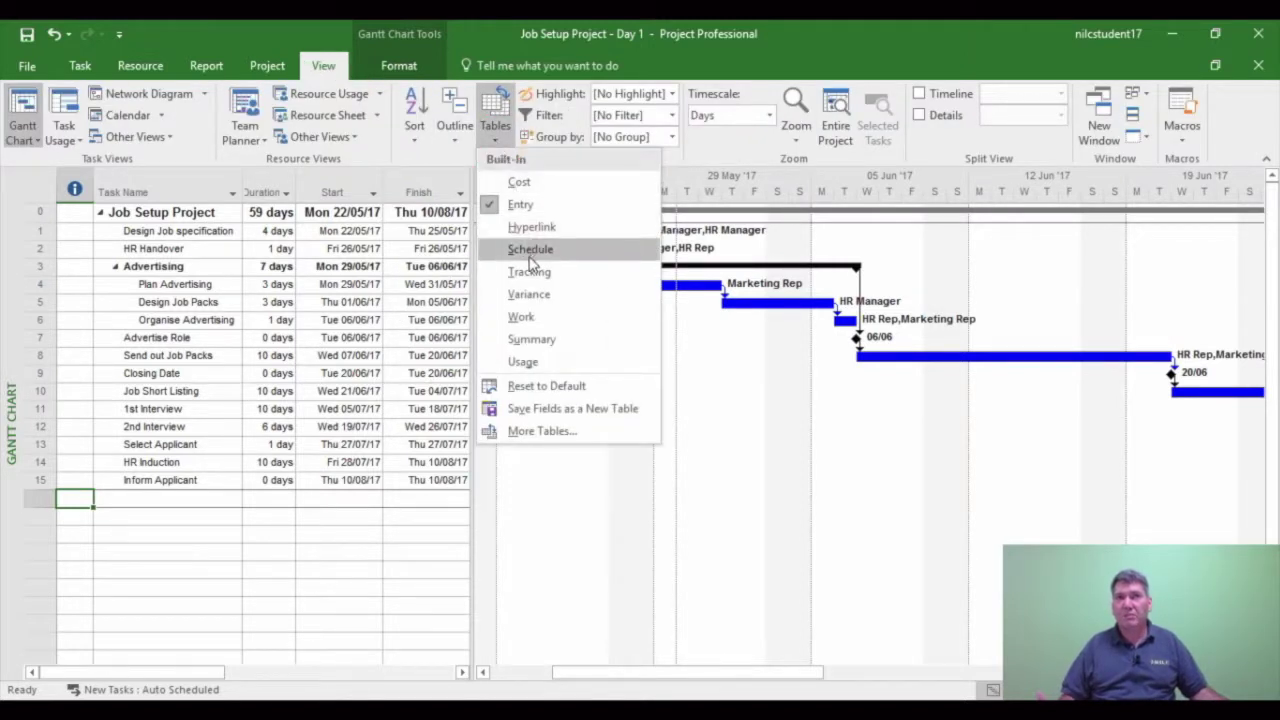
click(525, 296)
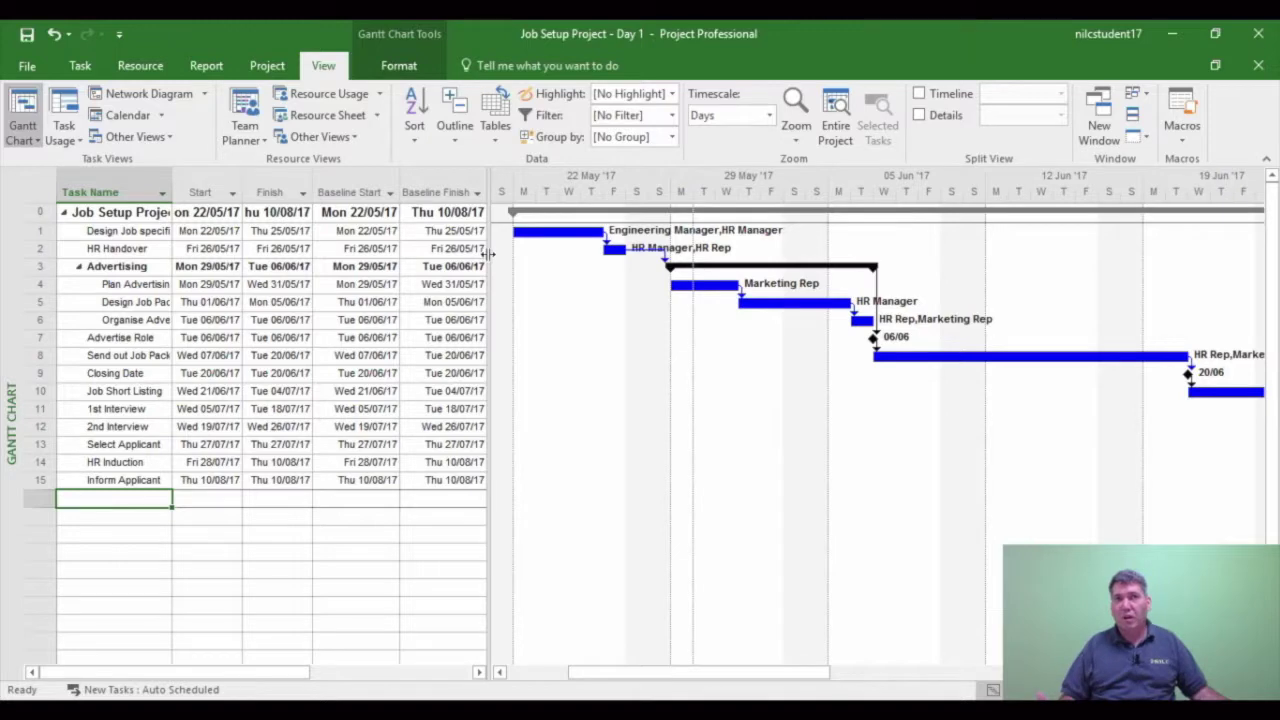
drag(488, 254, 703, 263)
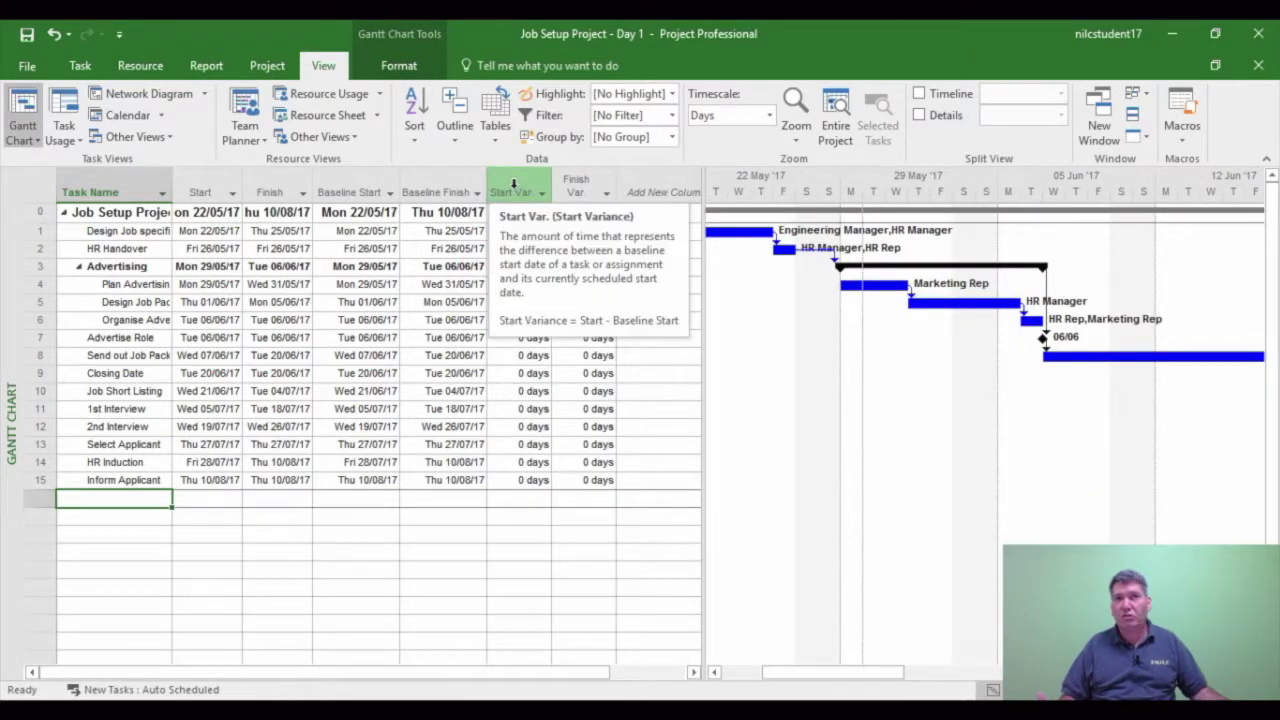
drag(514, 187, 575, 183)
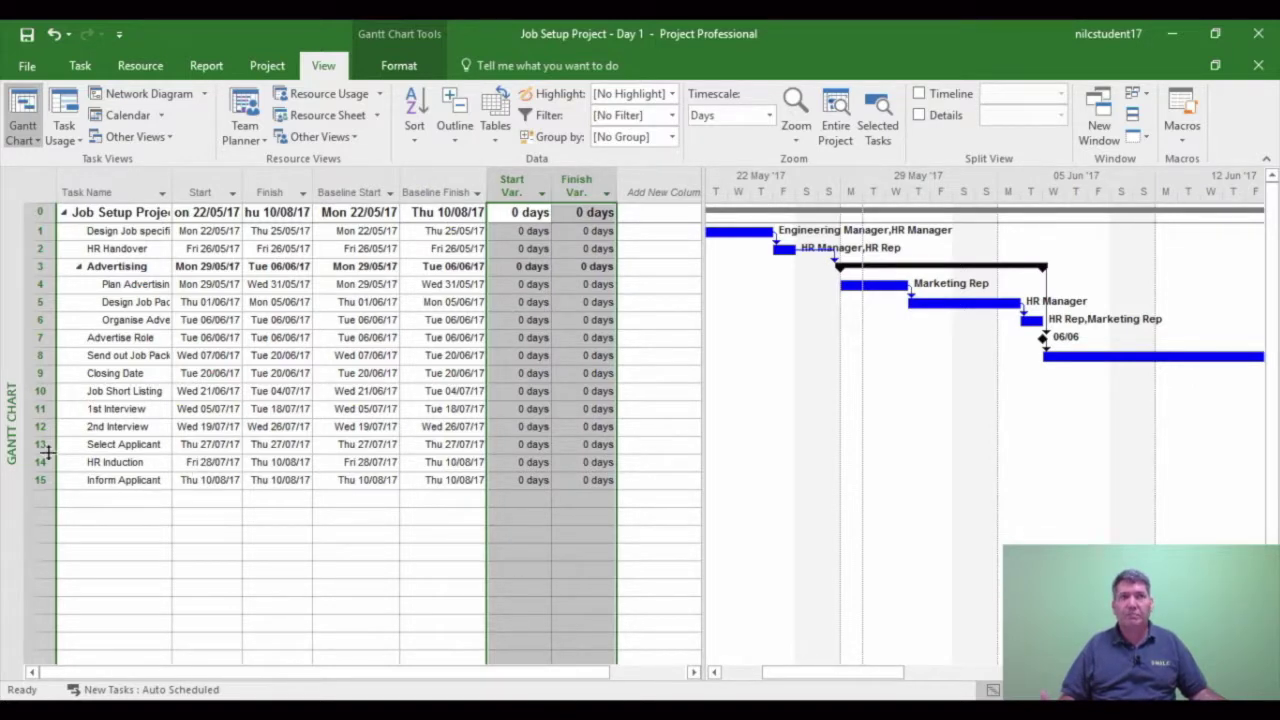
click(87, 505)
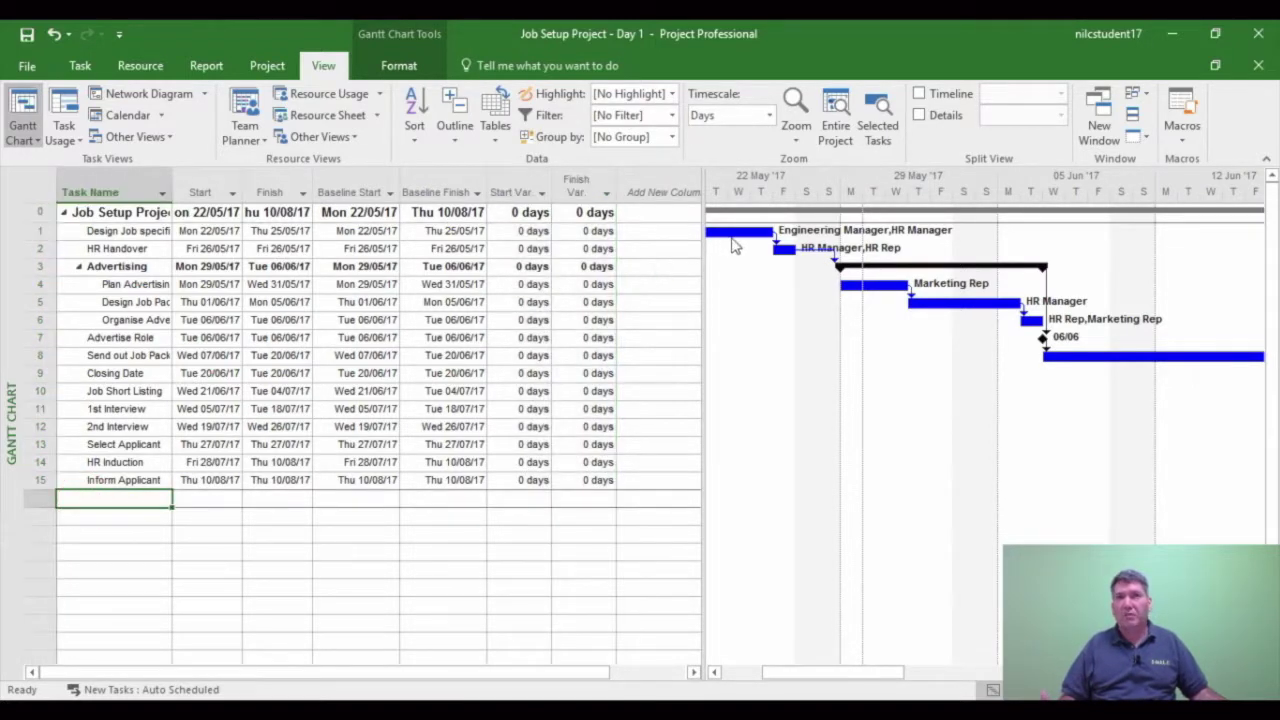
drag(701, 219, 490, 219)
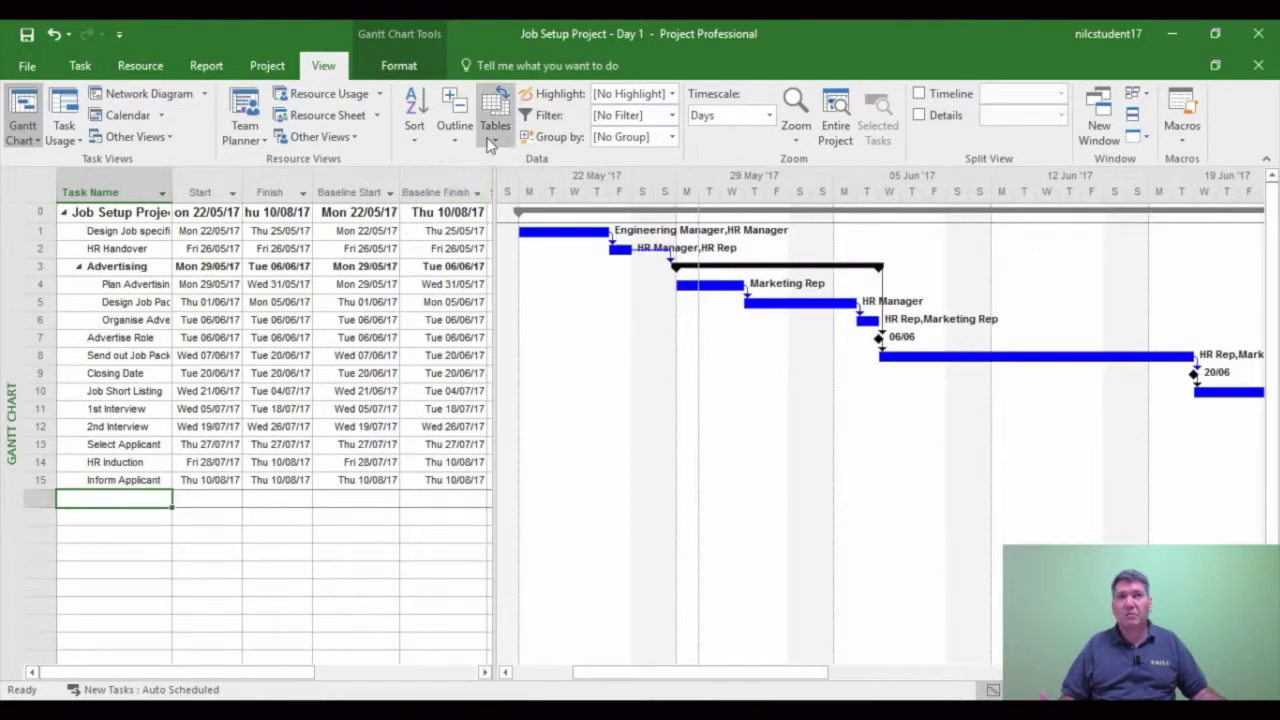
- Compare the Baseline, Total Cost, Variance and Actual columns in the Cost table, widening the table area to show them
click(494, 118)
click(519, 186)
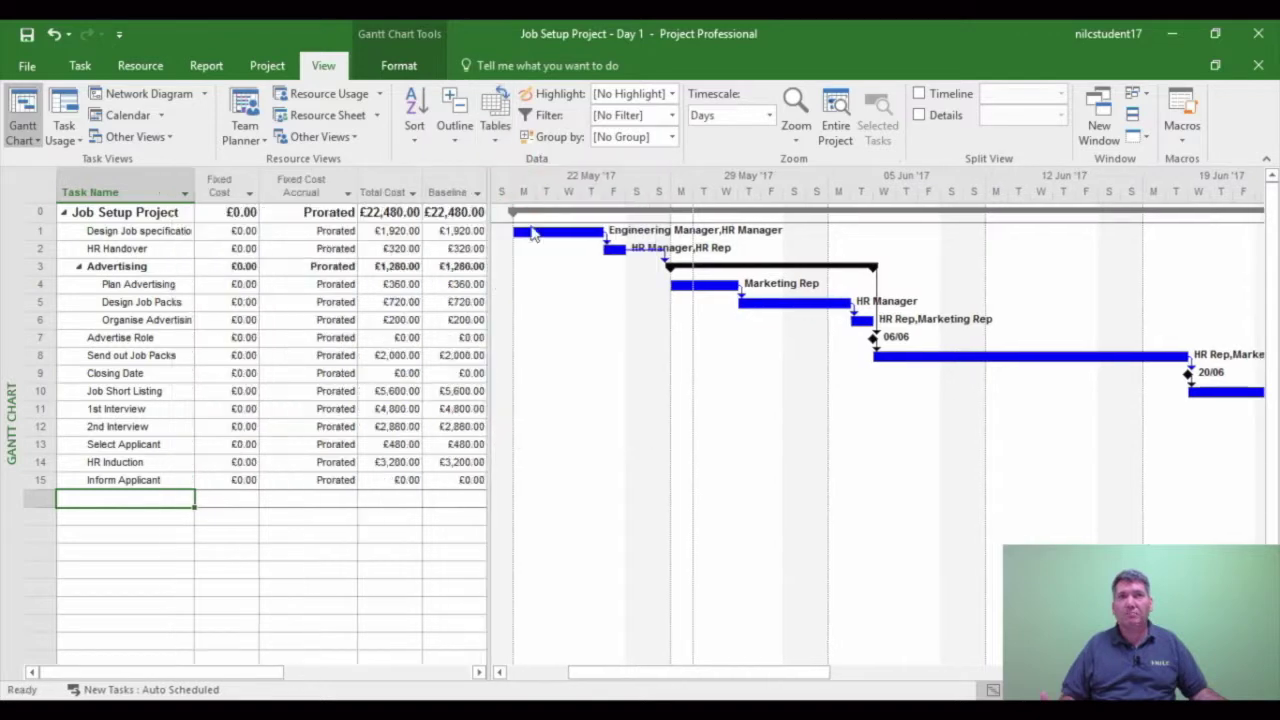
click(448, 185)
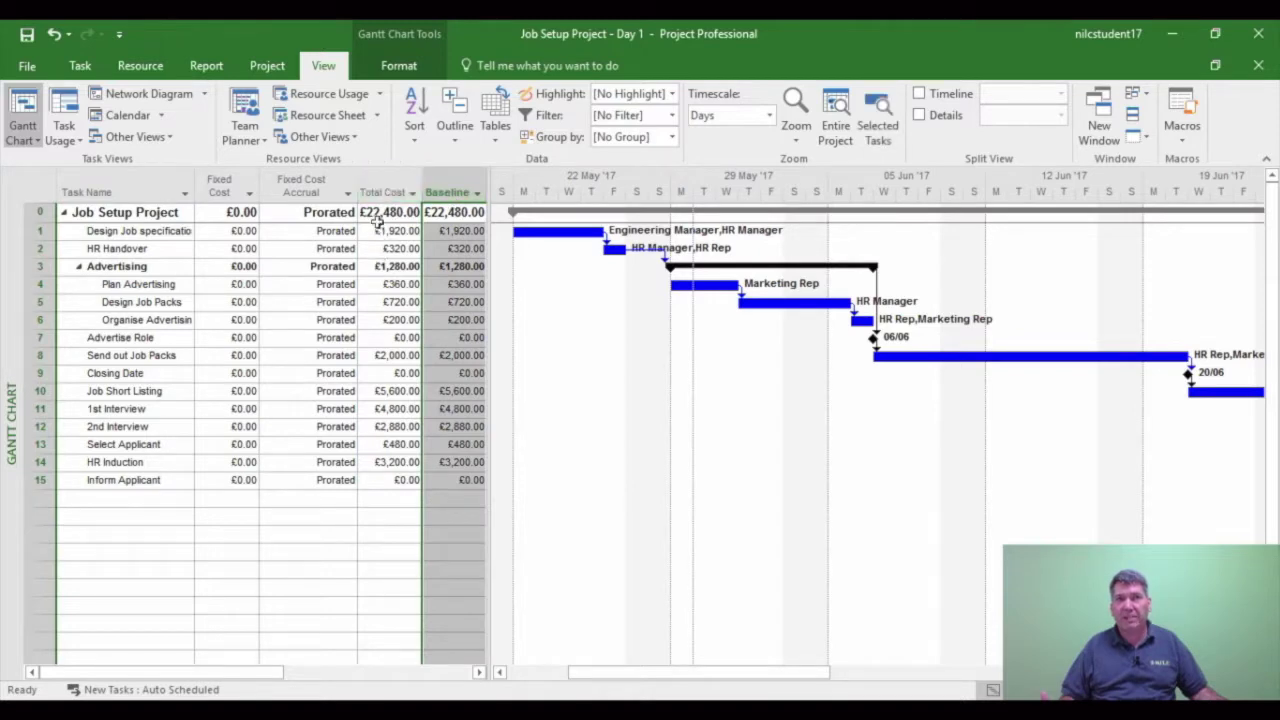
click(180, 233)
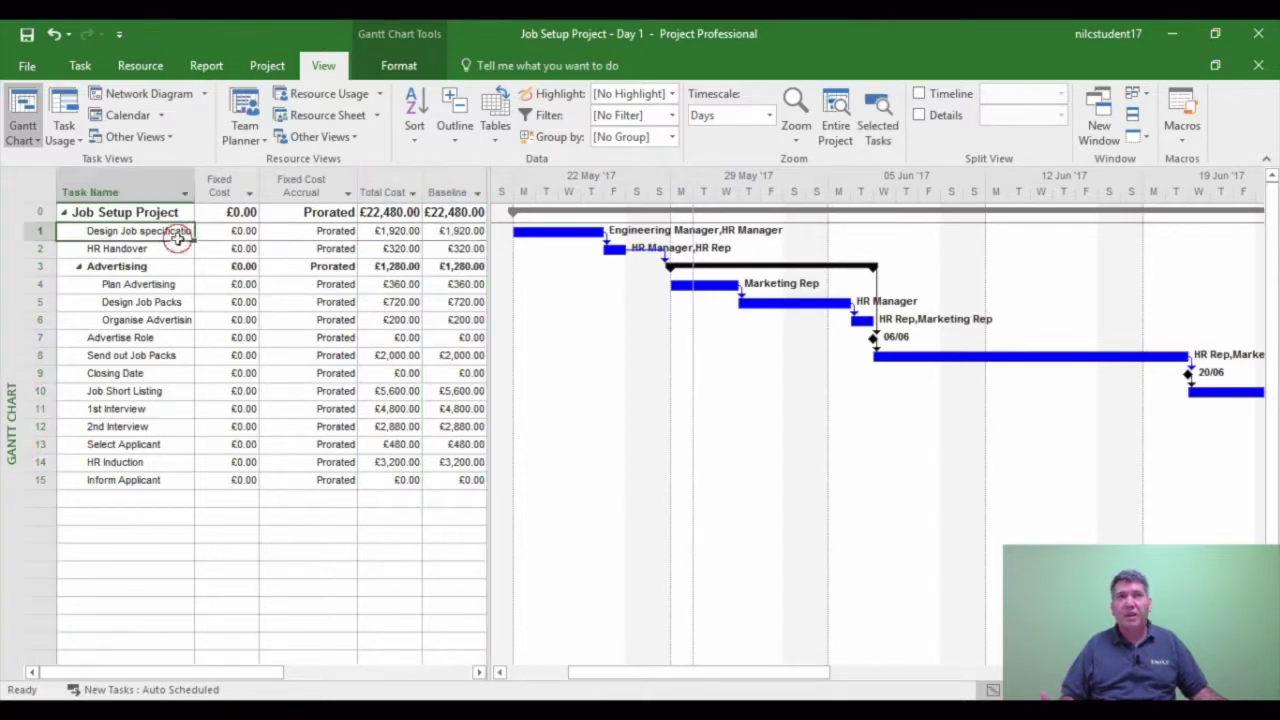
drag(488, 214, 618, 214)
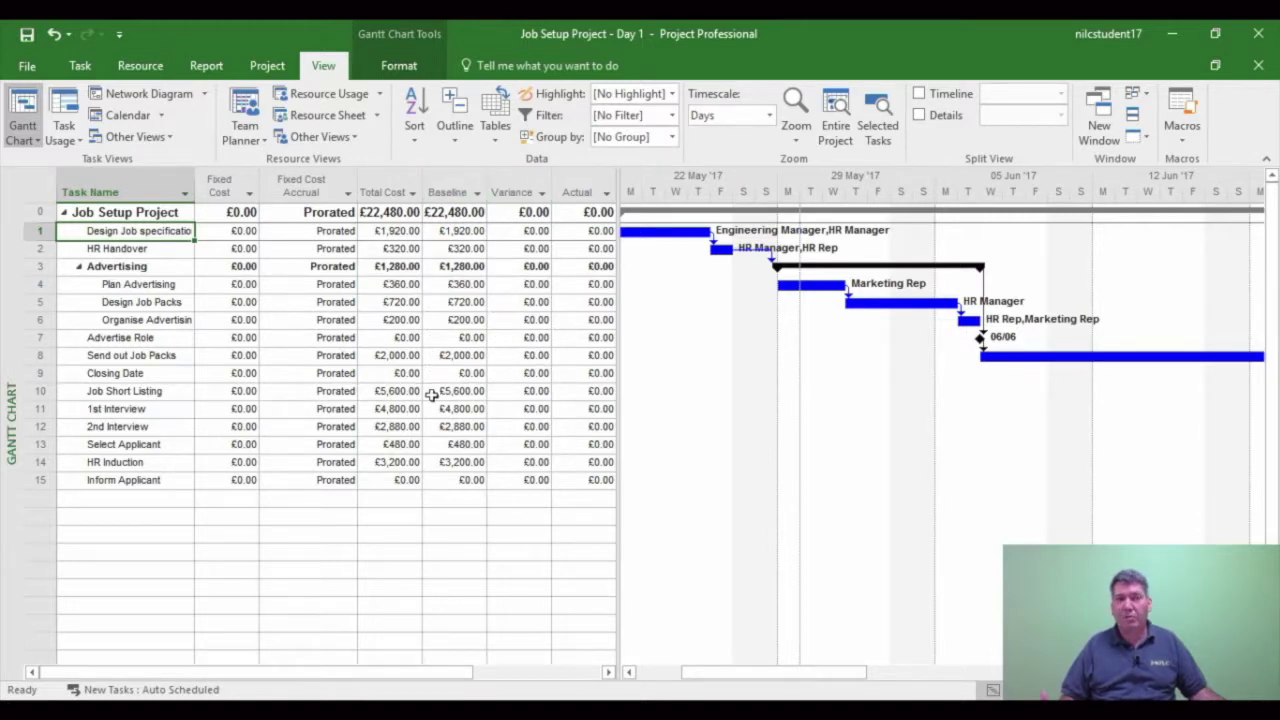
click(110, 500)
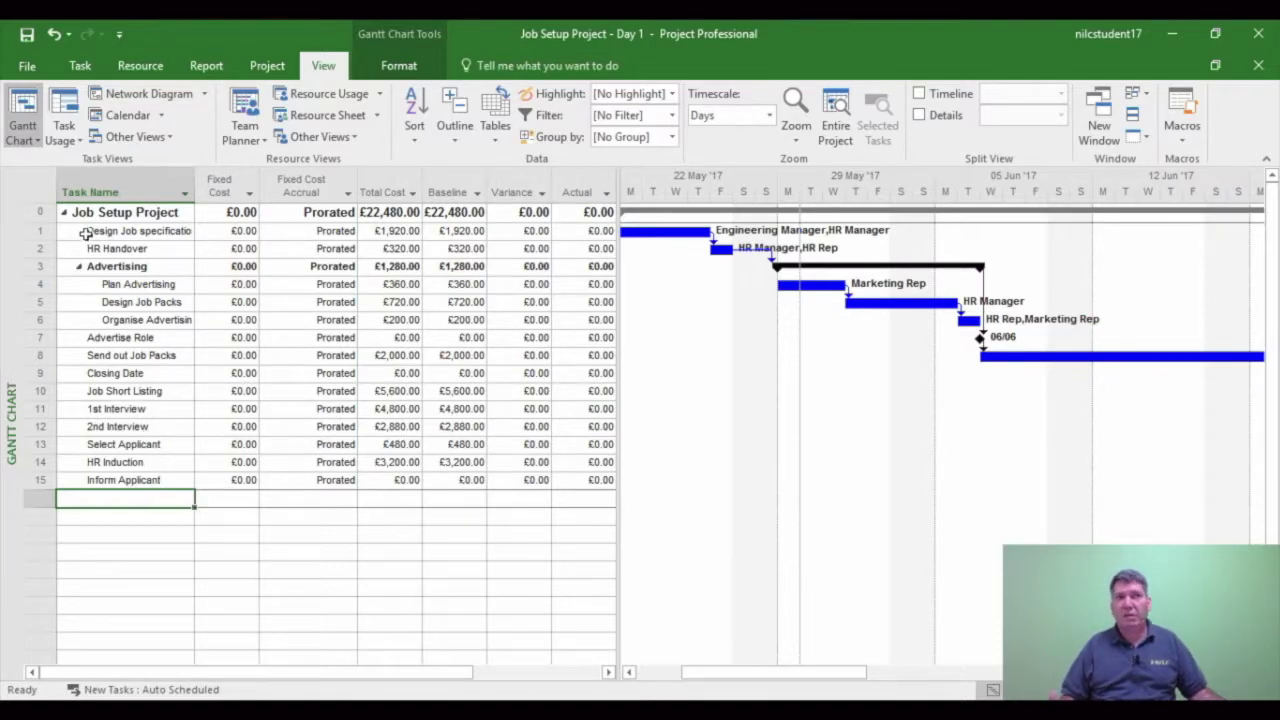
- Return to the Entry table with the Design Job specification task selected and narrow the table area beside the Gantt chart
click(138, 230)
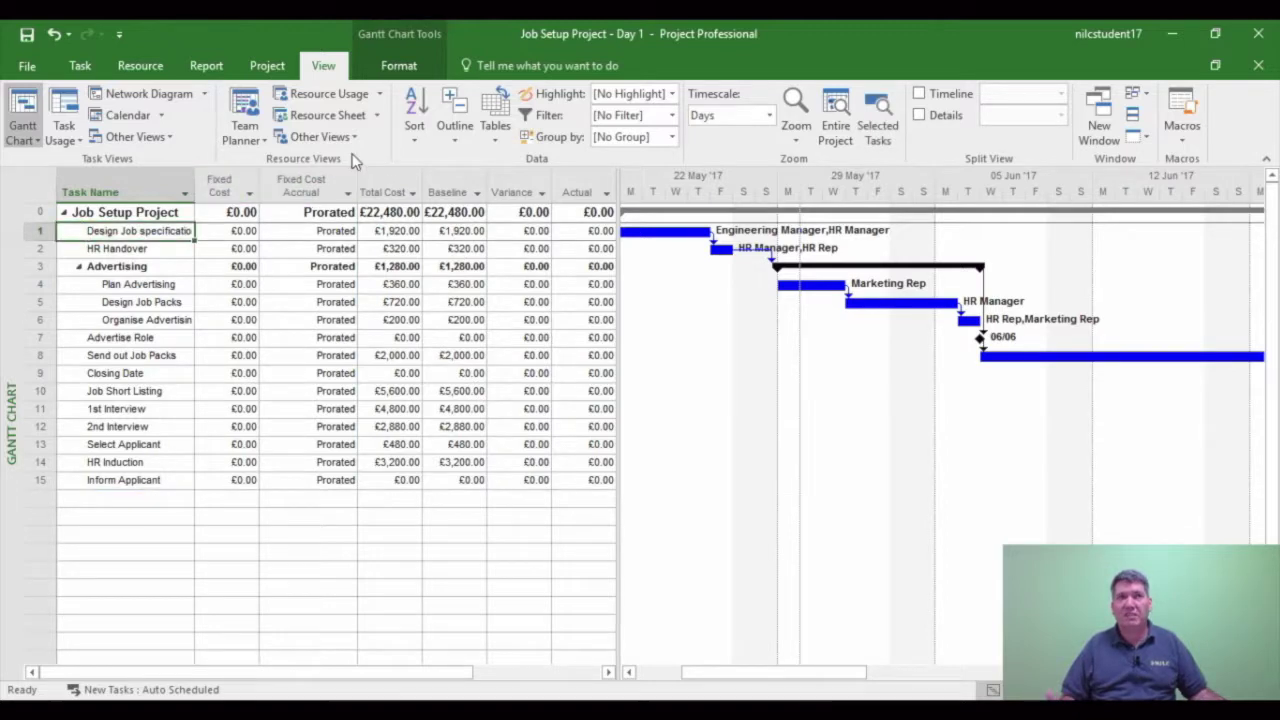
click(484, 140)
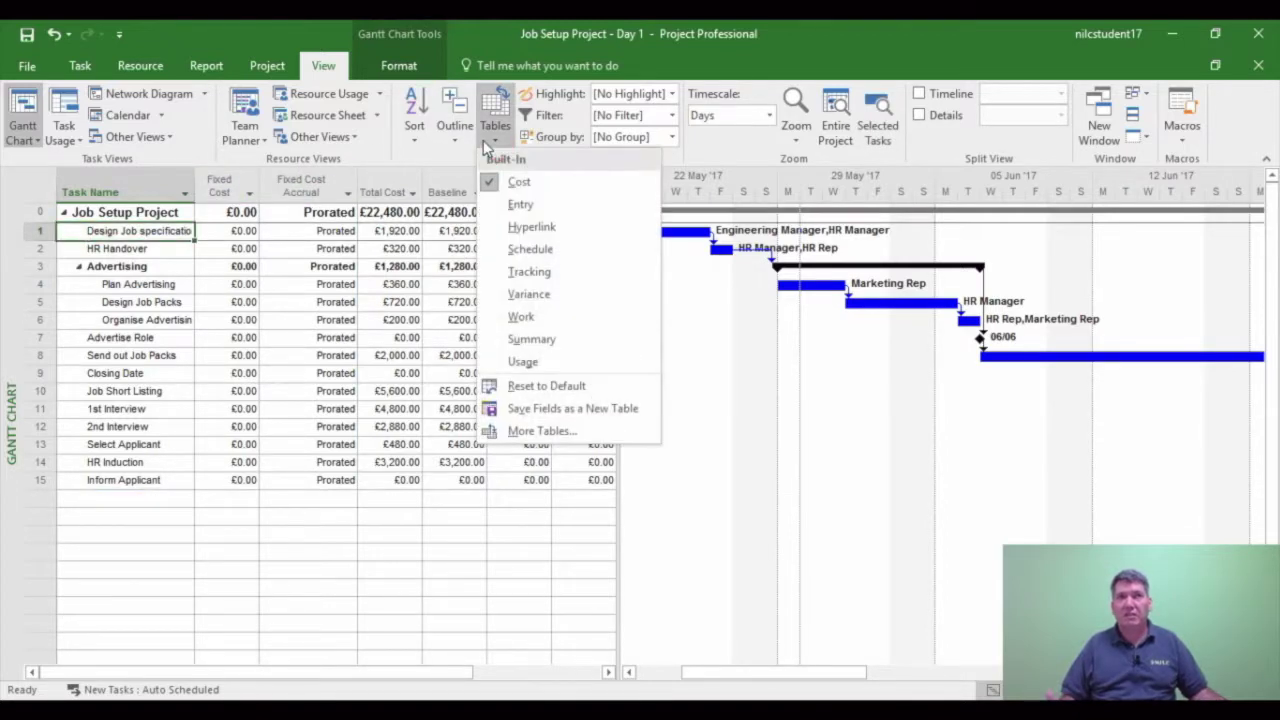
click(520, 204)
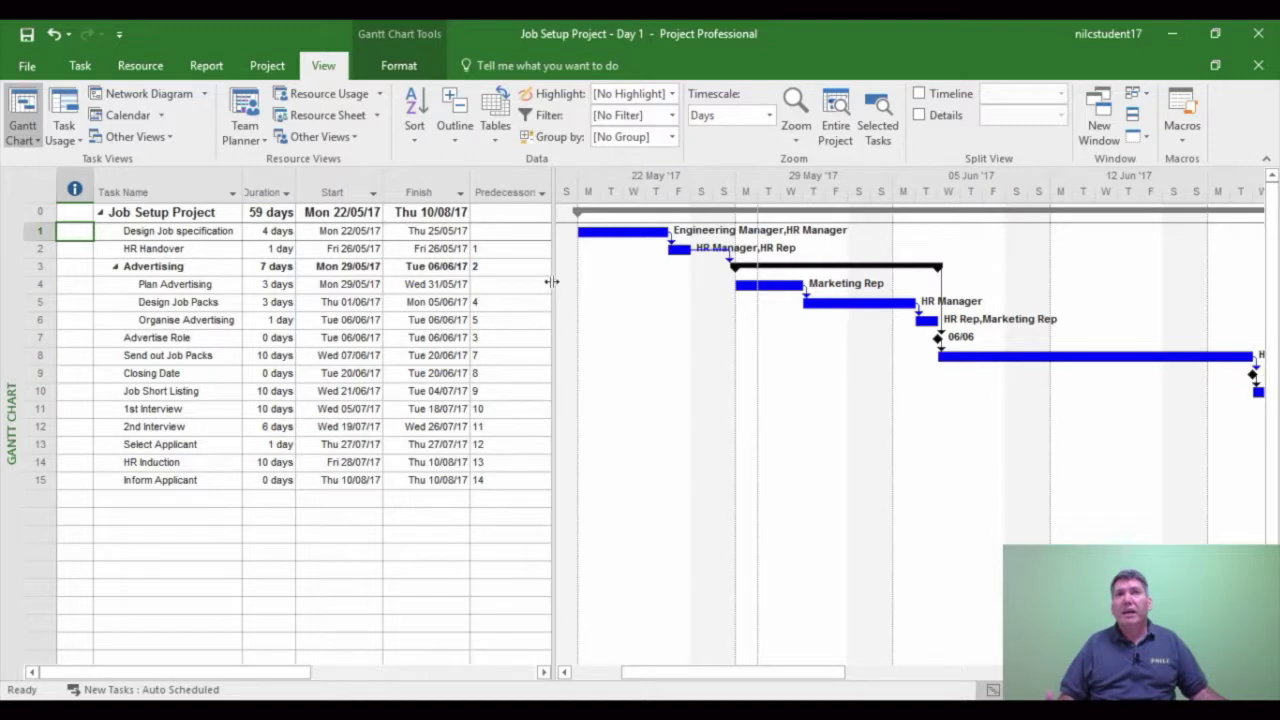
drag(550, 282, 515, 283)
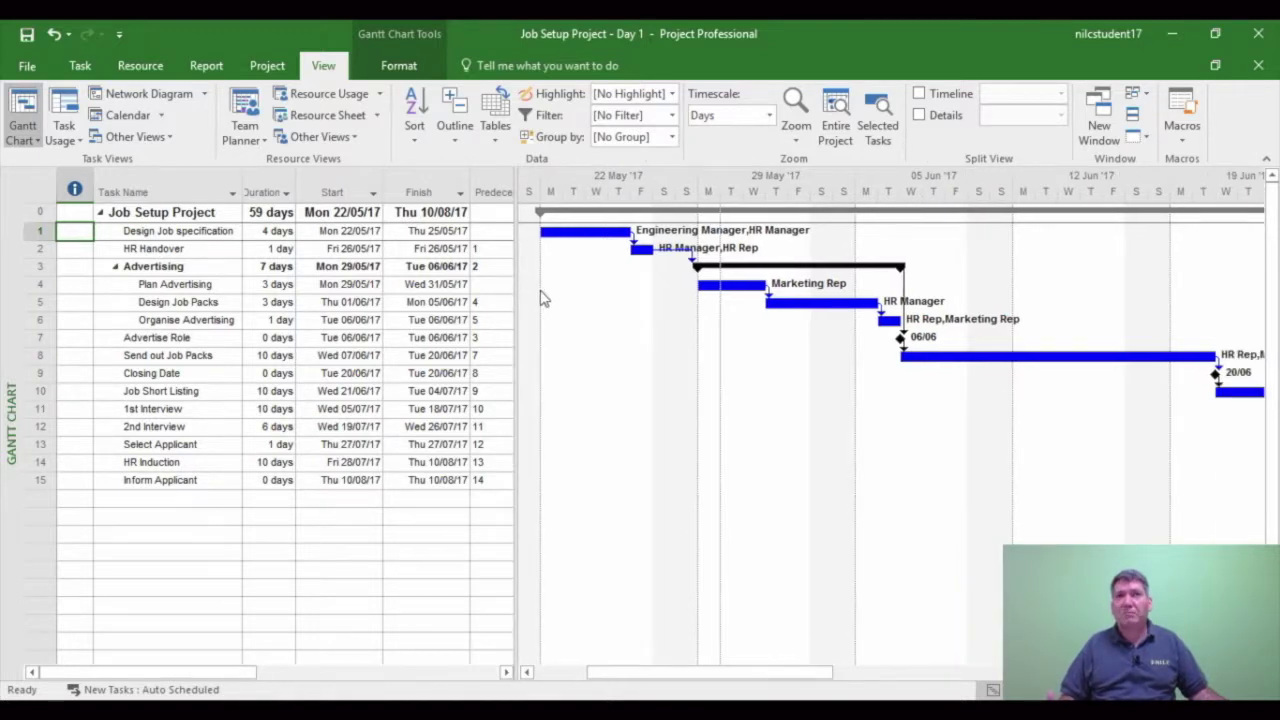
- Display the saved Baseline (last saved on Tue 30/05/17) as bars on the Gantt chart
click(400, 66)
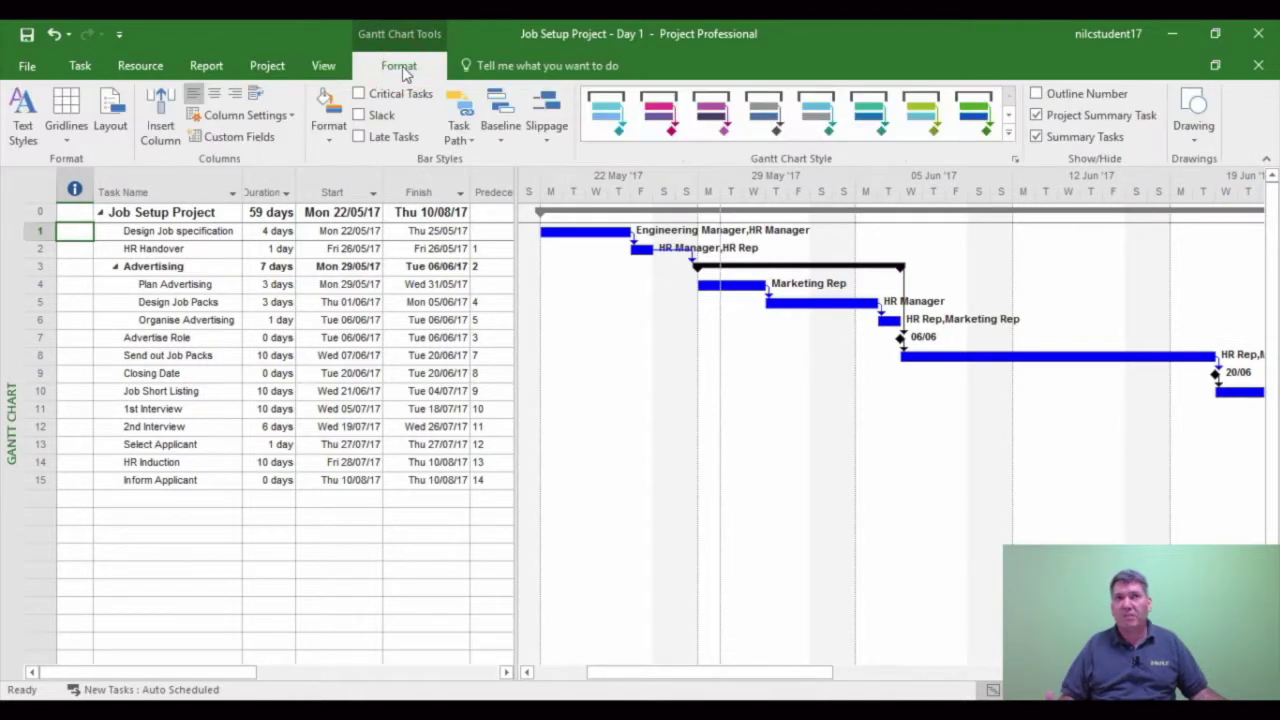
click(502, 140)
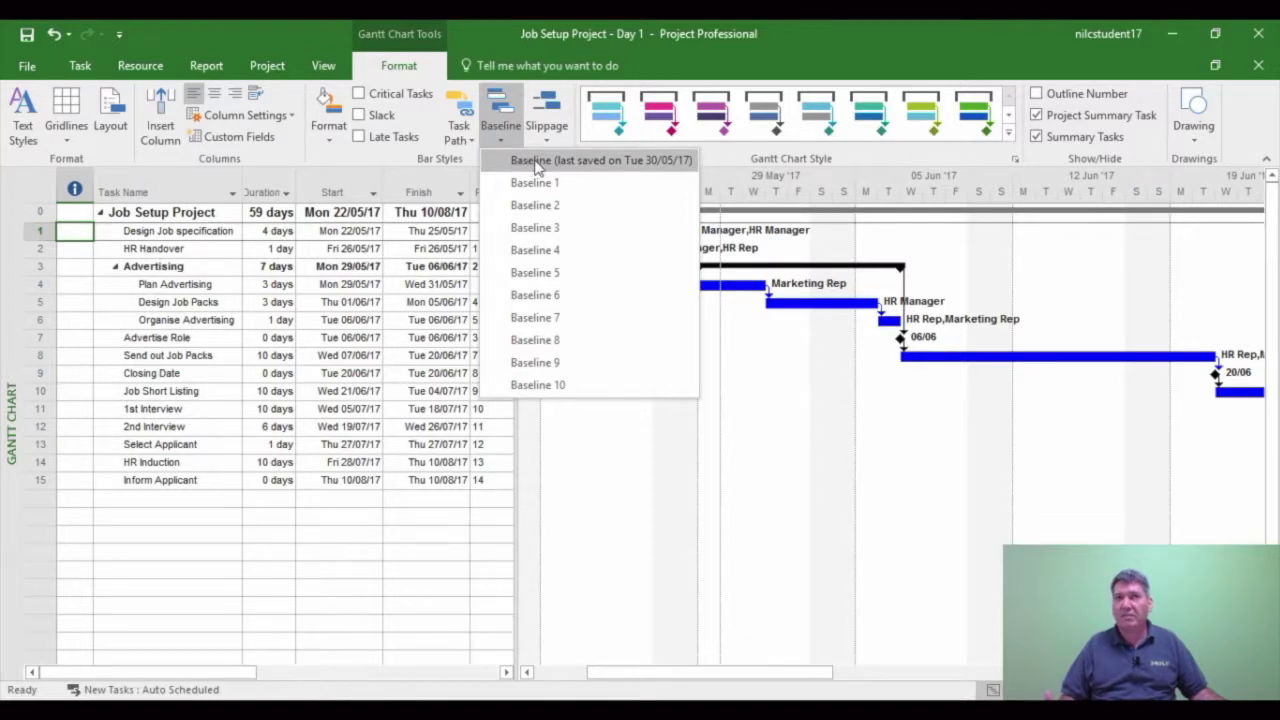
click(530, 162)
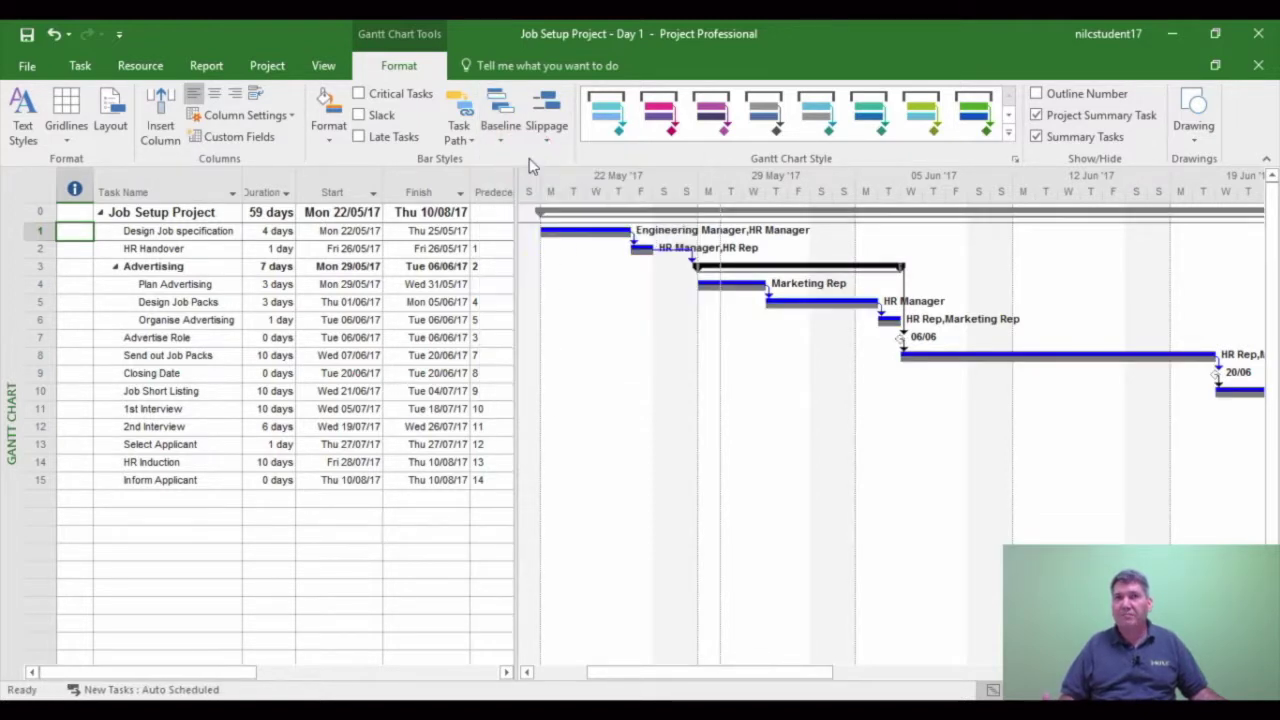